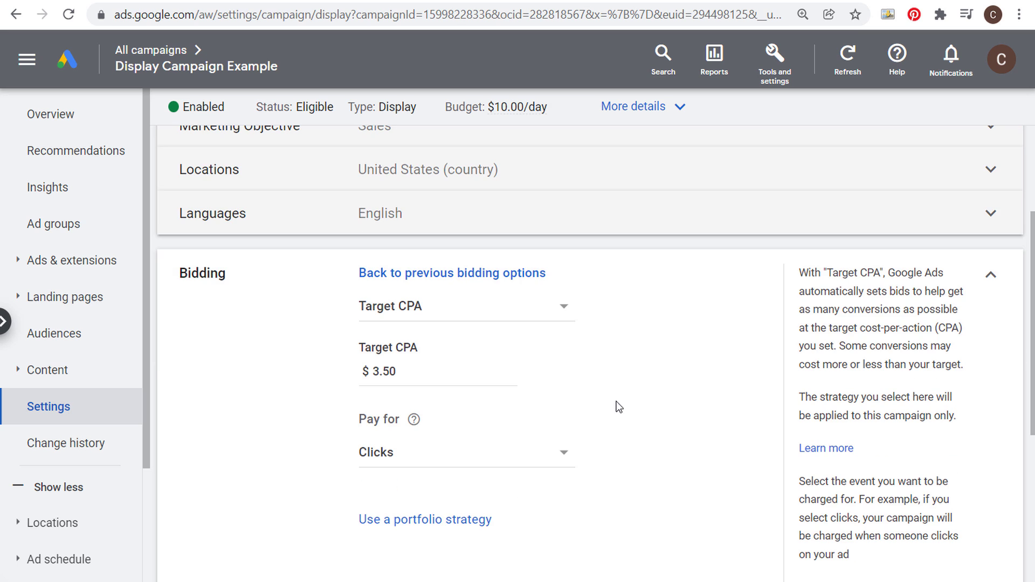
Step: Preview the Viewable CPM bid strategy for the display campaign, read its description and discard the change
{"action": "scroll", "coordinate": [600, 462], "scroll_direction": "down", "scroll_amount": 2}
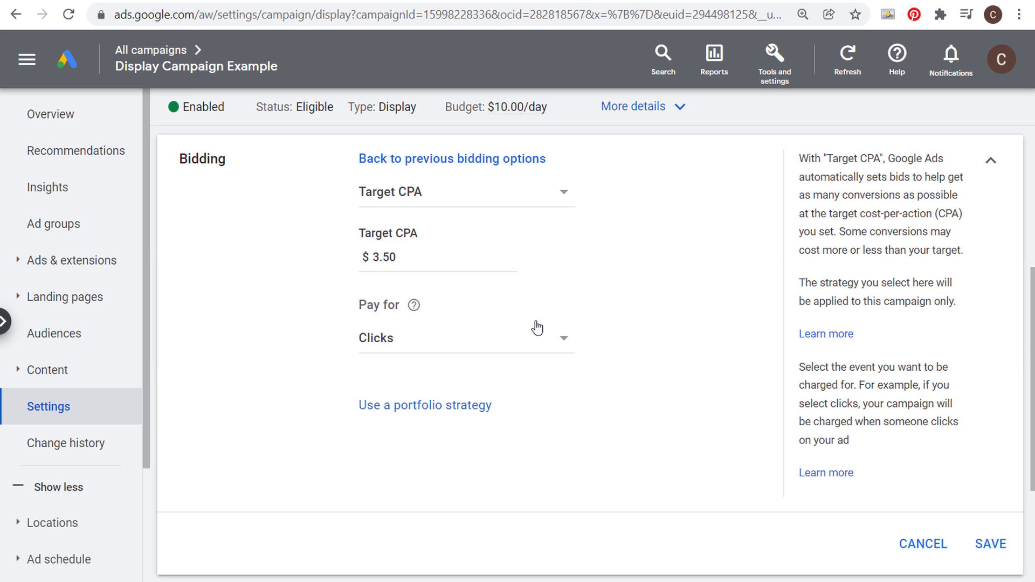
{"action": "left_click", "coordinate": [559, 200]}
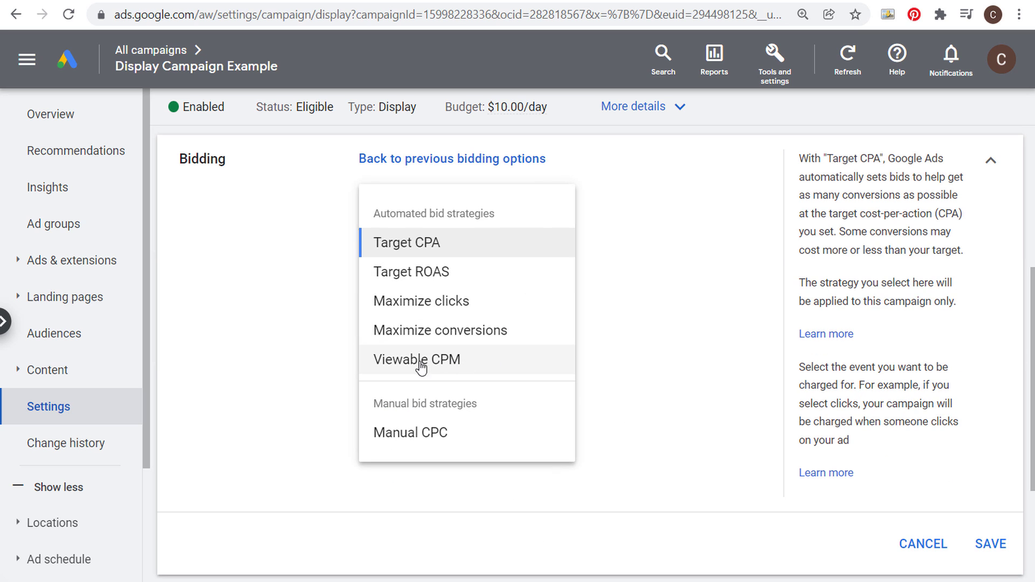
{"action": "left_click", "coordinate": [381, 359]}
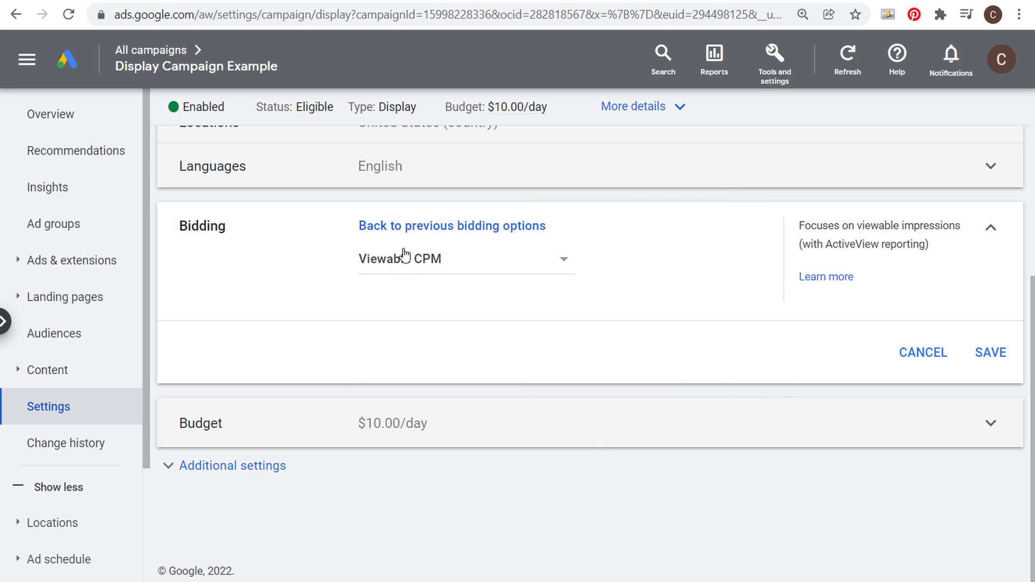
{"action": "left_click_drag", "start_coordinate": [804, 235], "coordinate": [873, 230]}
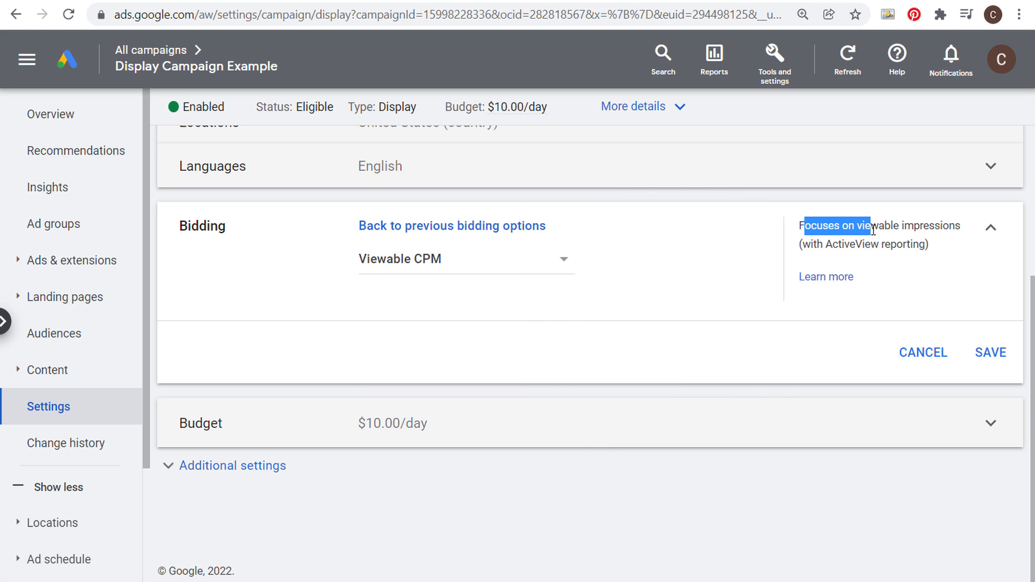
{"action": "left_click", "coordinate": [898, 245]}
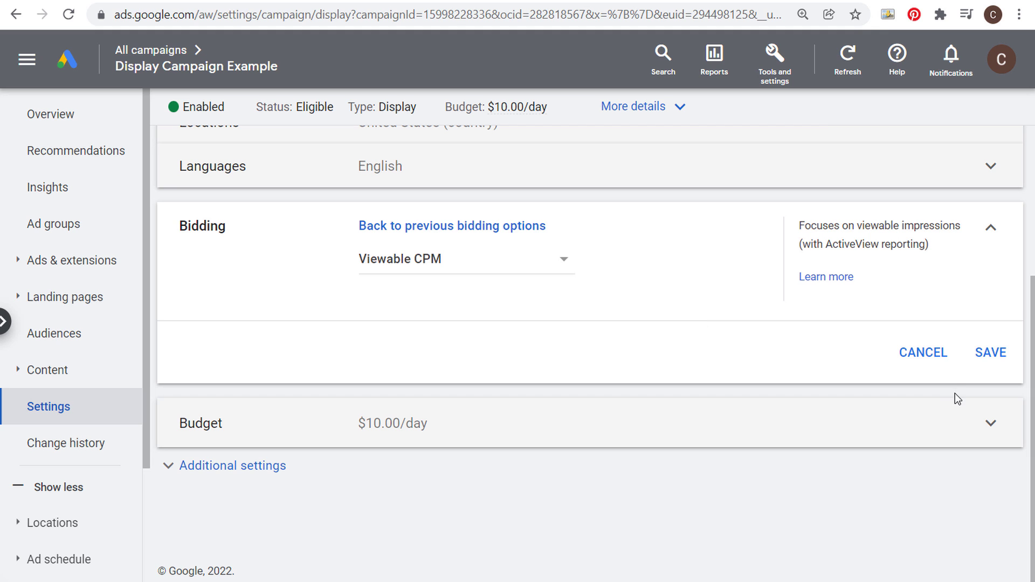
{"action": "left_click", "coordinate": [930, 356]}
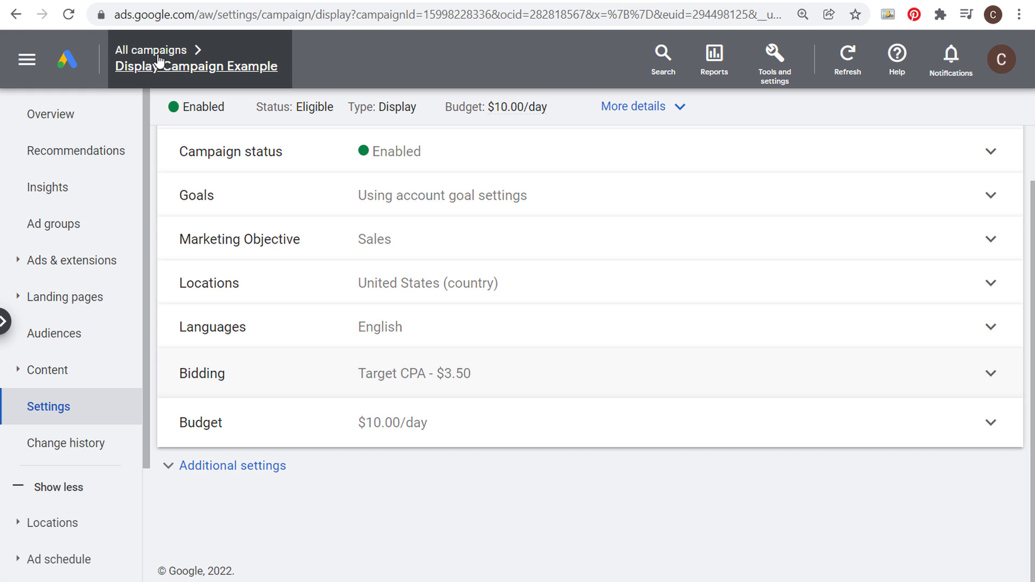
Step: Start a new video campaign with the Product and brand consideration objective and the Influence consideration subtype
{"action": "left_click", "coordinate": [159, 52]}
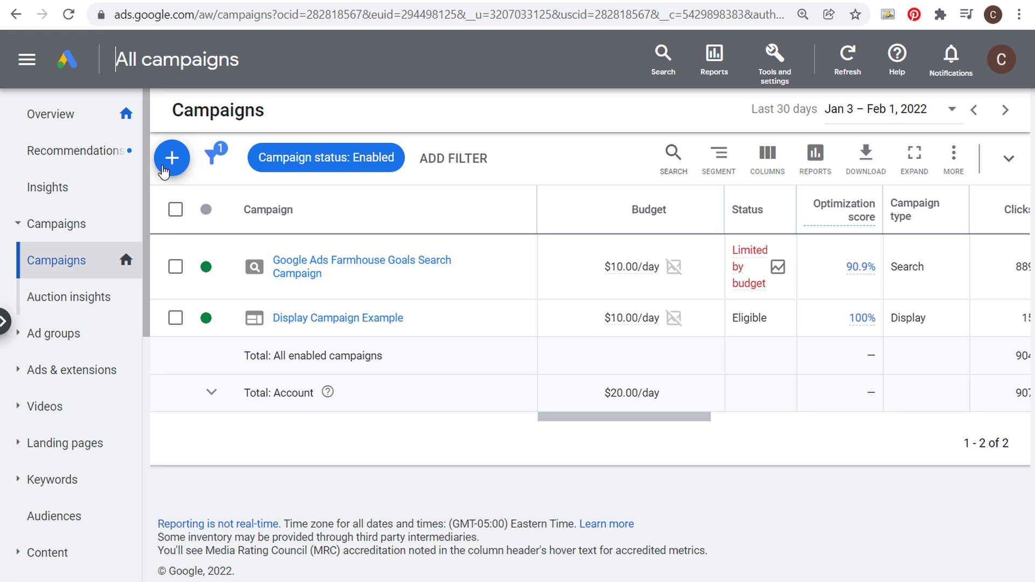
{"action": "left_click", "coordinate": [164, 170]}
{"action": "left_click", "coordinate": [190, 181]}
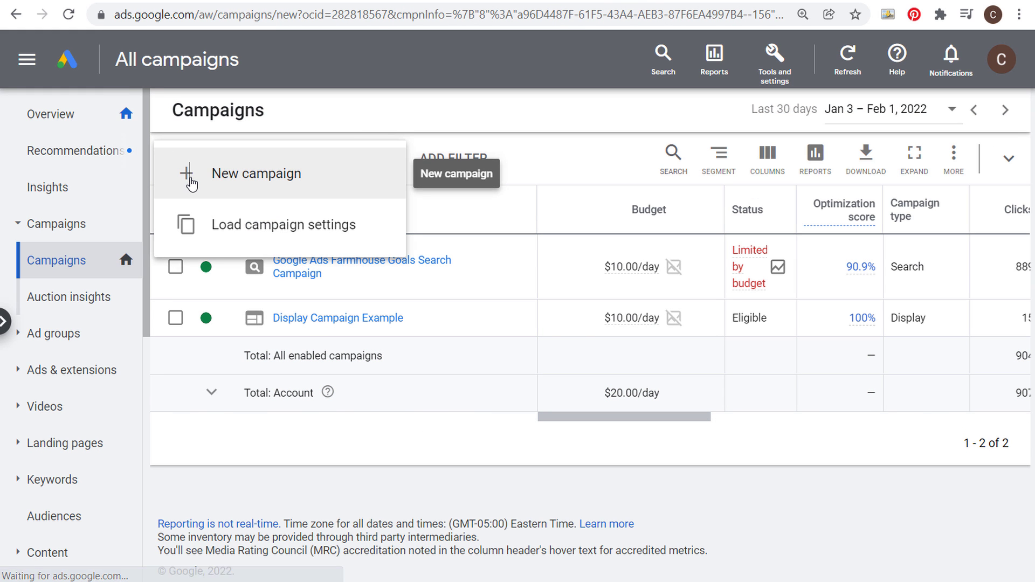
{"action": "scroll", "coordinate": [808, 317], "scroll_direction": "down", "scroll_amount": 2}
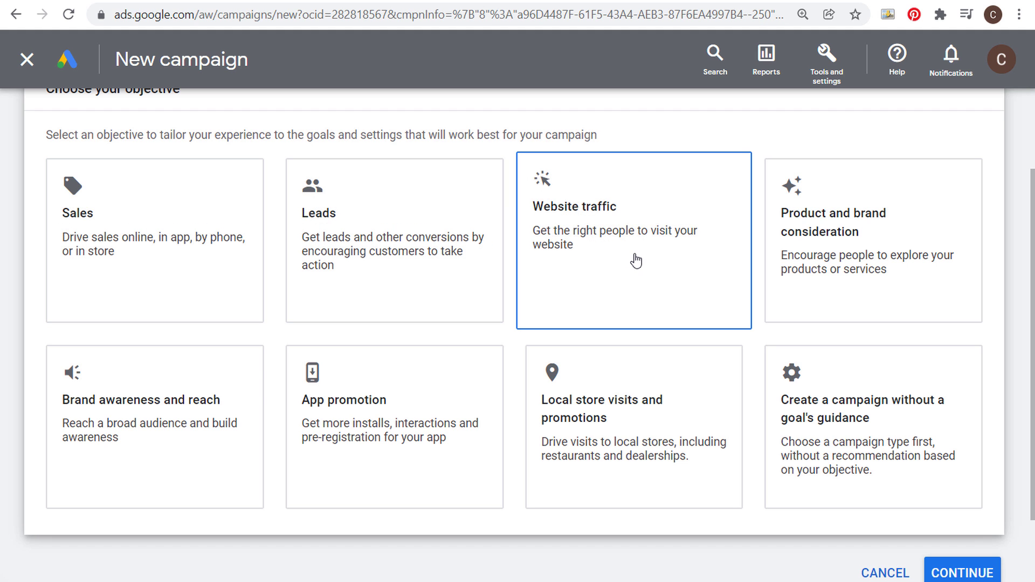
{"action": "left_click", "coordinate": [850, 234]}
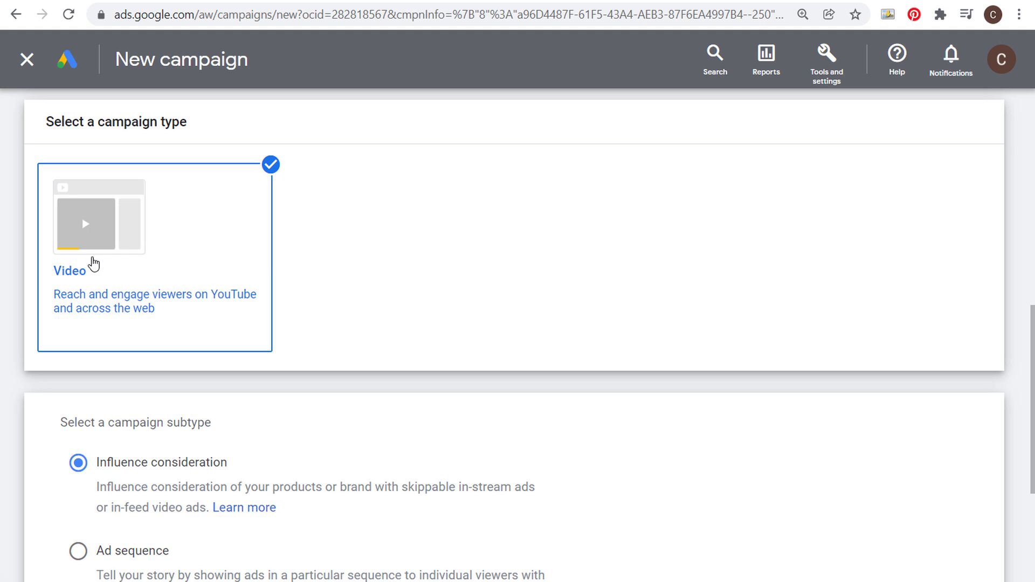
{"action": "scroll", "coordinate": [407, 250], "scroll_direction": "down", "scroll_amount": 5}
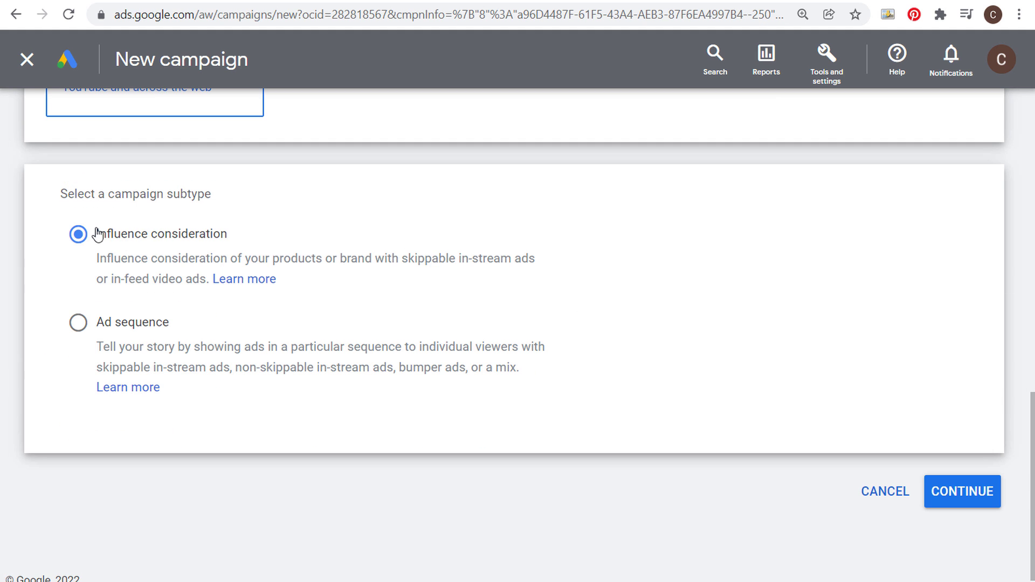
{"action": "left_click", "coordinate": [985, 494]}
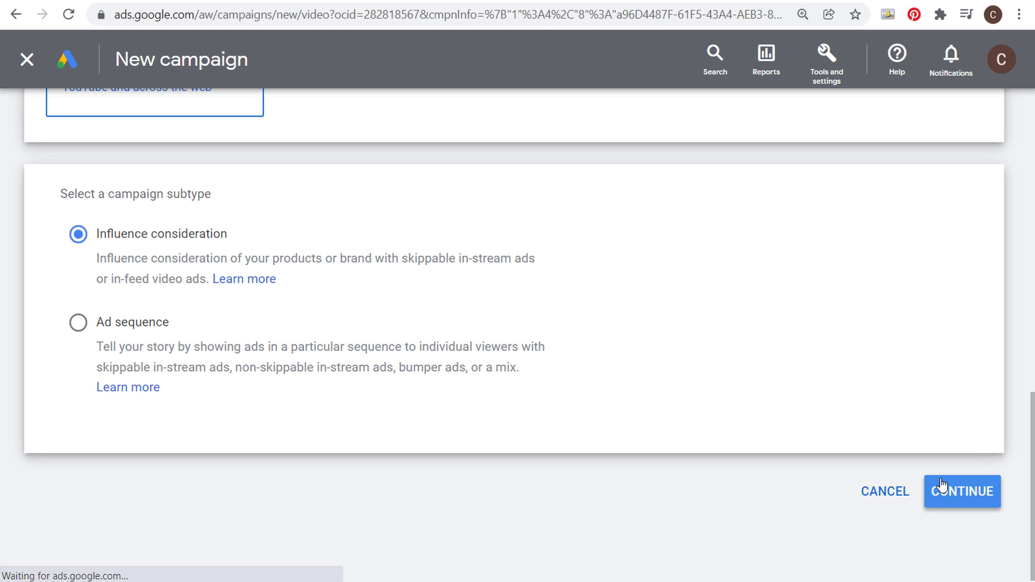
Step: Check the video campaign's general settings and bid strategy, and leave the campaign setup without creating it
{"action": "scroll", "coordinate": [533, 304], "scroll_direction": "down", "scroll_amount": 2}
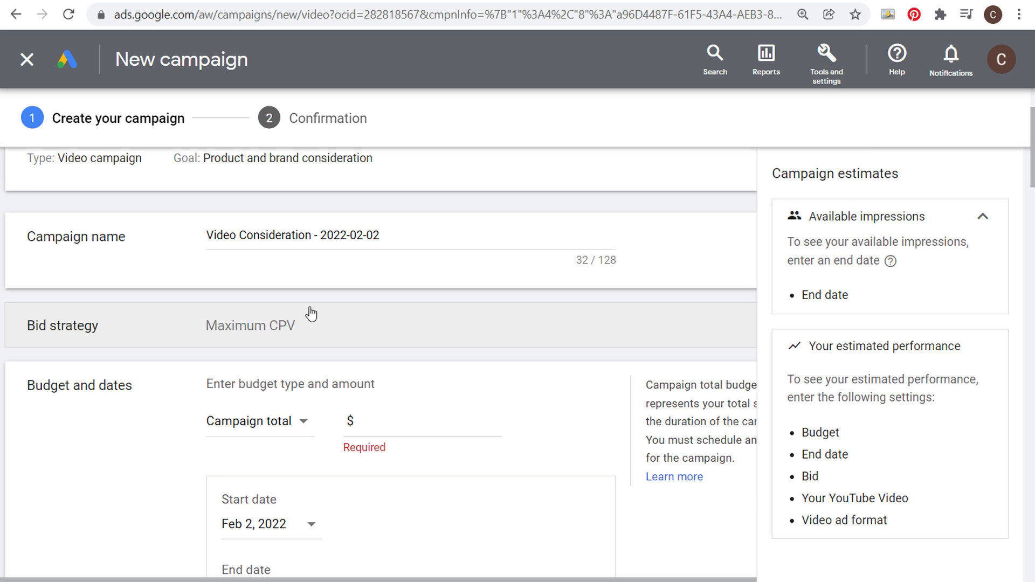
{"action": "scroll", "coordinate": [318, 313], "scroll_direction": "up", "scroll_amount": 2}
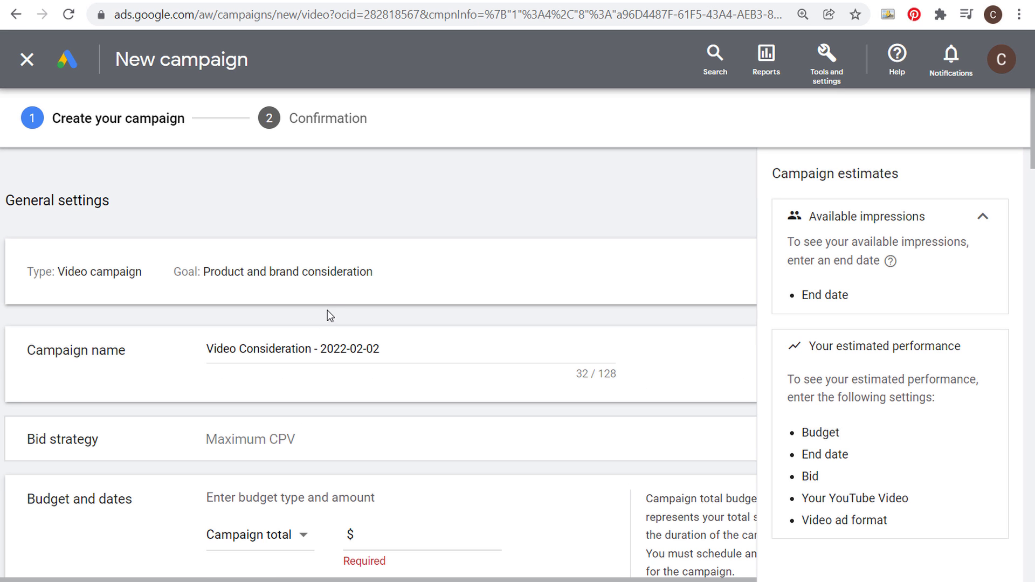
{"action": "left_click", "coordinate": [23, 67]}
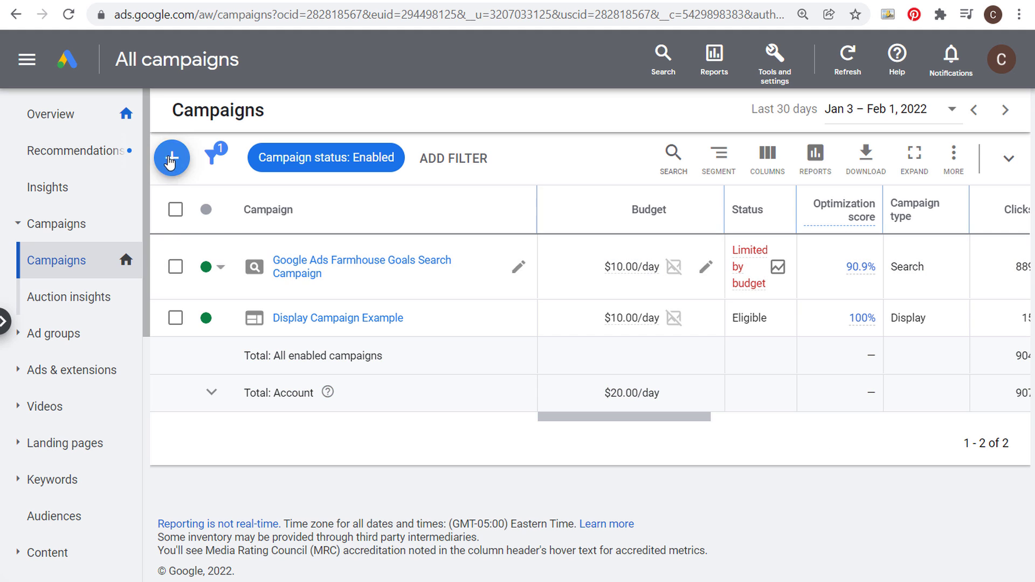
Step: Start a new campaign with the Sales objective and its conversion goals, view the available campaign types, and cancel the setup
{"action": "left_click", "coordinate": [170, 161]}
{"action": "left_click", "coordinate": [171, 171]}
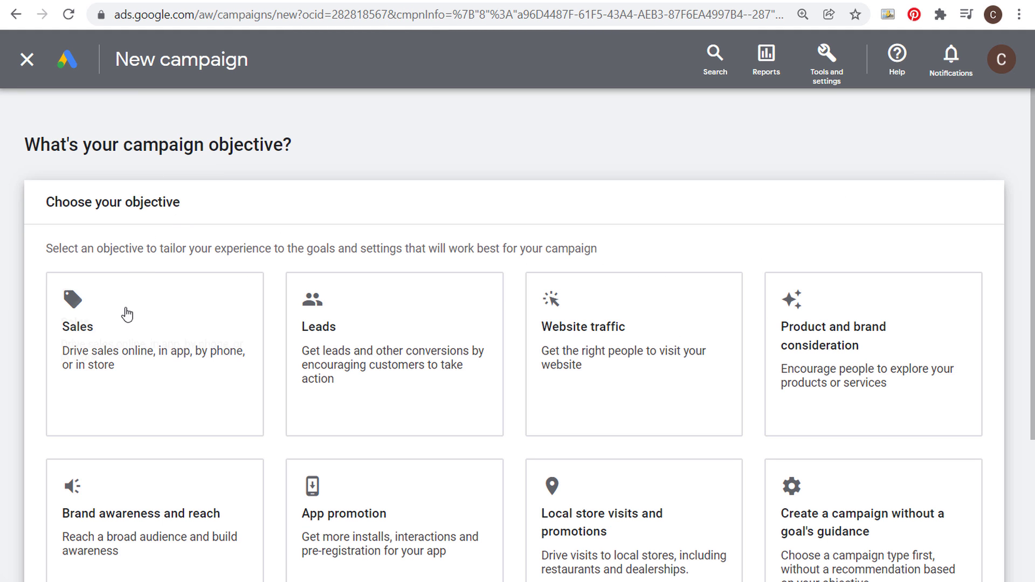
{"action": "left_click", "coordinate": [127, 315]}
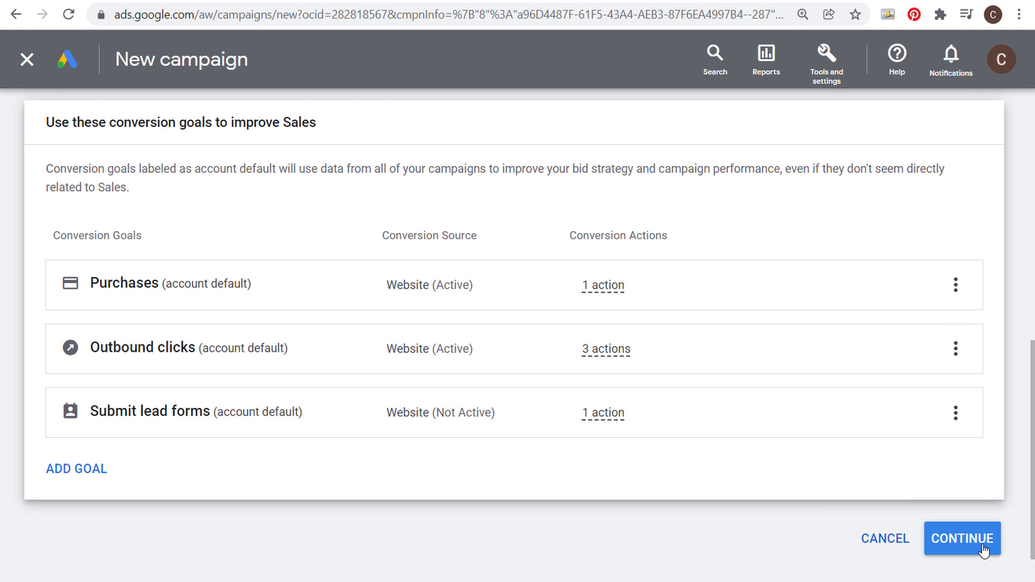
{"action": "left_click", "coordinate": [982, 544]}
{"action": "left_click", "coordinate": [139, 372]}
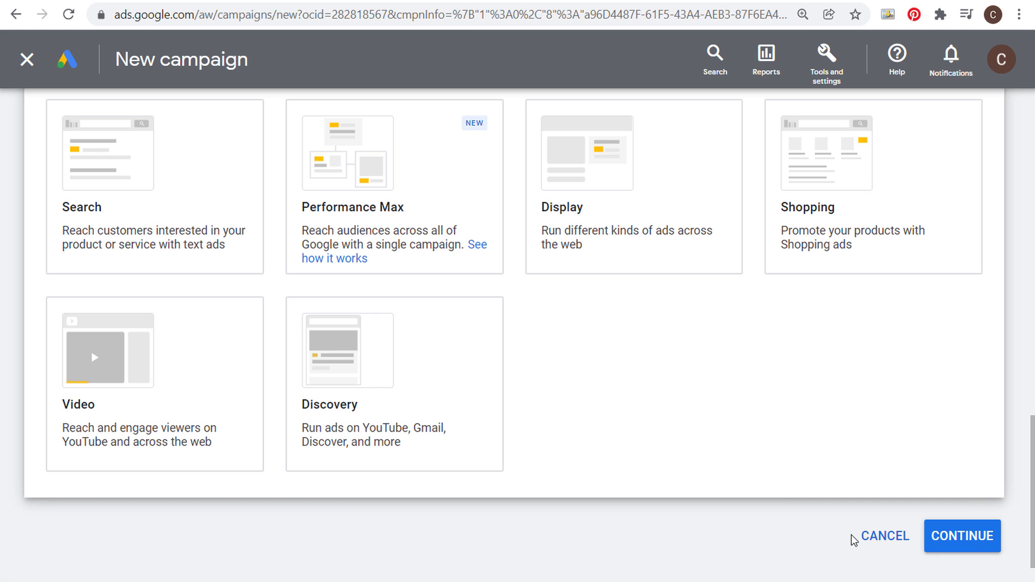
{"action": "left_click", "coordinate": [881, 538]}
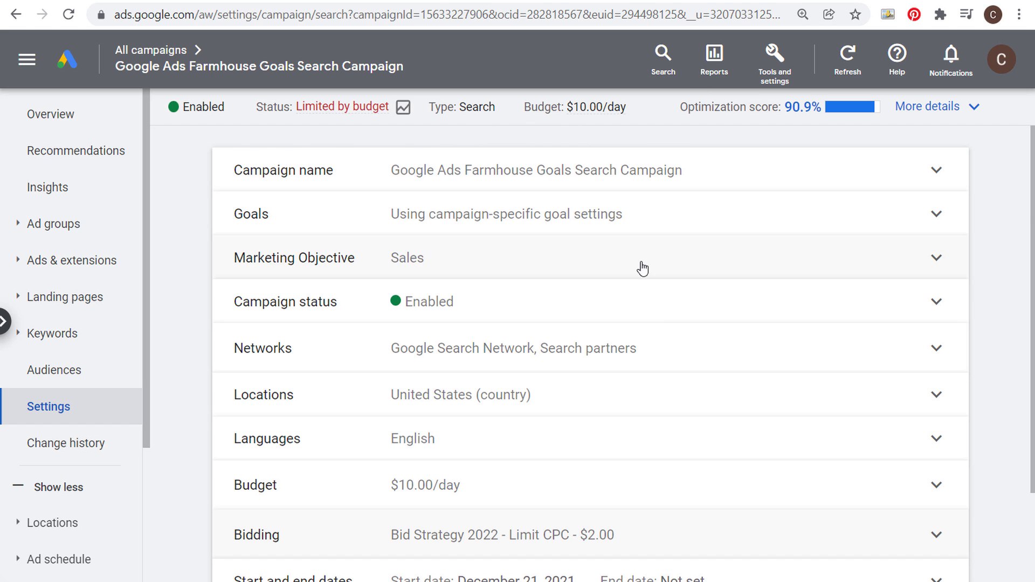
Step: Change the search campaign's bid strategy to Target impression share and show the ad location choices
{"action": "scroll", "coordinate": [701, 350], "scroll_direction": "down", "scroll_amount": 2}
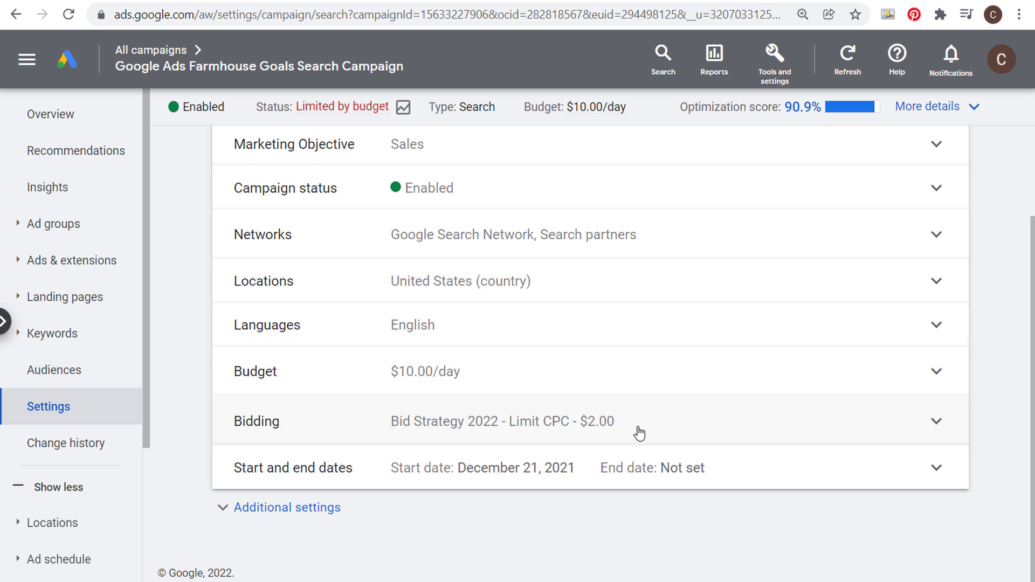
{"action": "left_click", "coordinate": [855, 428]}
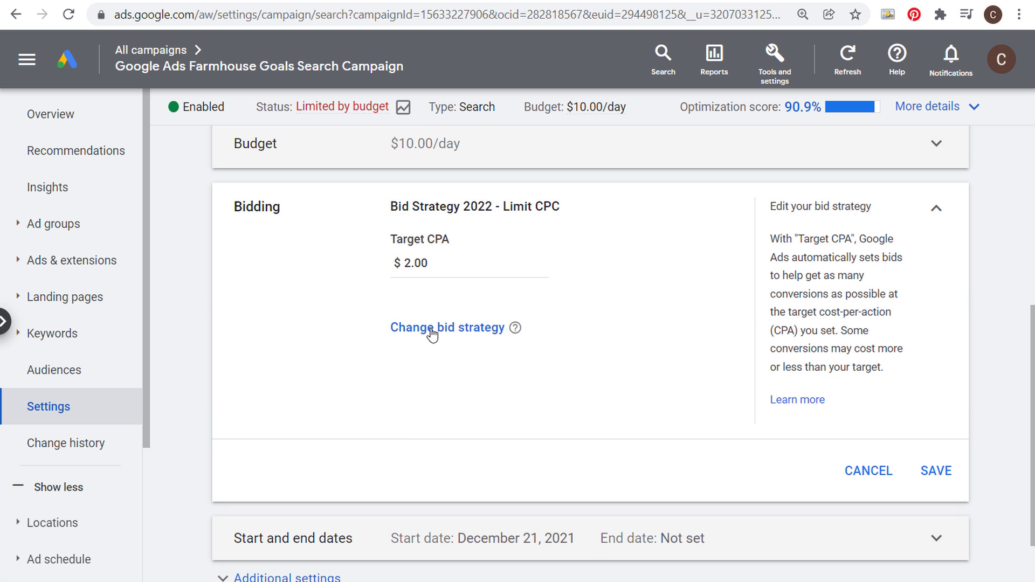
{"action": "left_click", "coordinate": [431, 328]}
{"action": "left_click", "coordinate": [572, 216]}
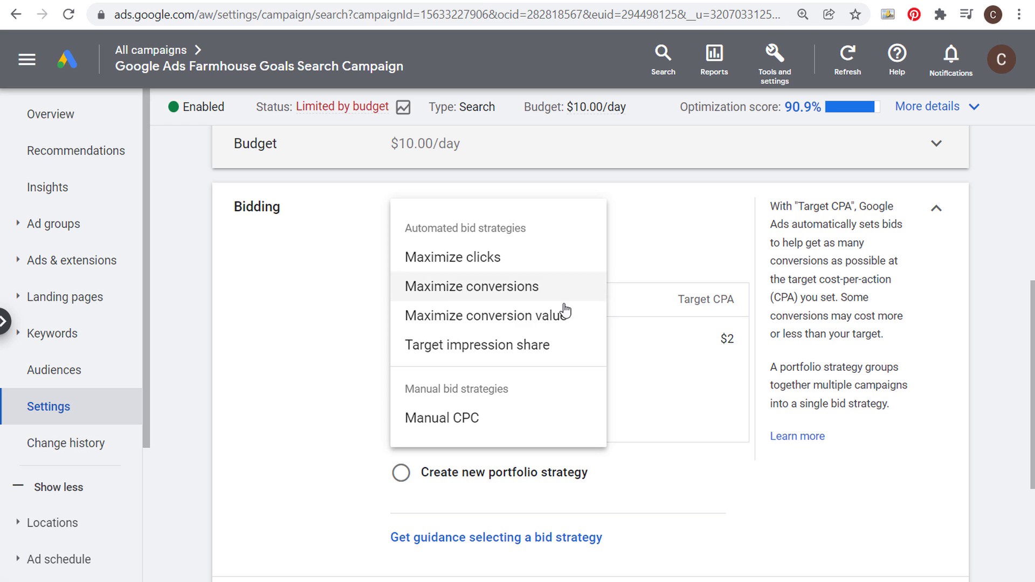
{"action": "left_click", "coordinate": [506, 353]}
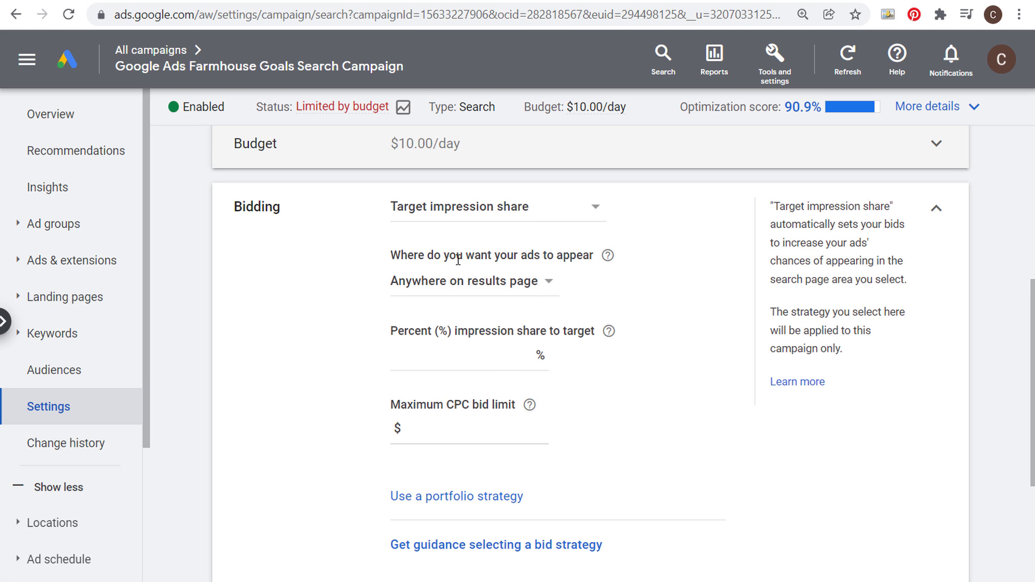
{"action": "left_click", "coordinate": [445, 288]}
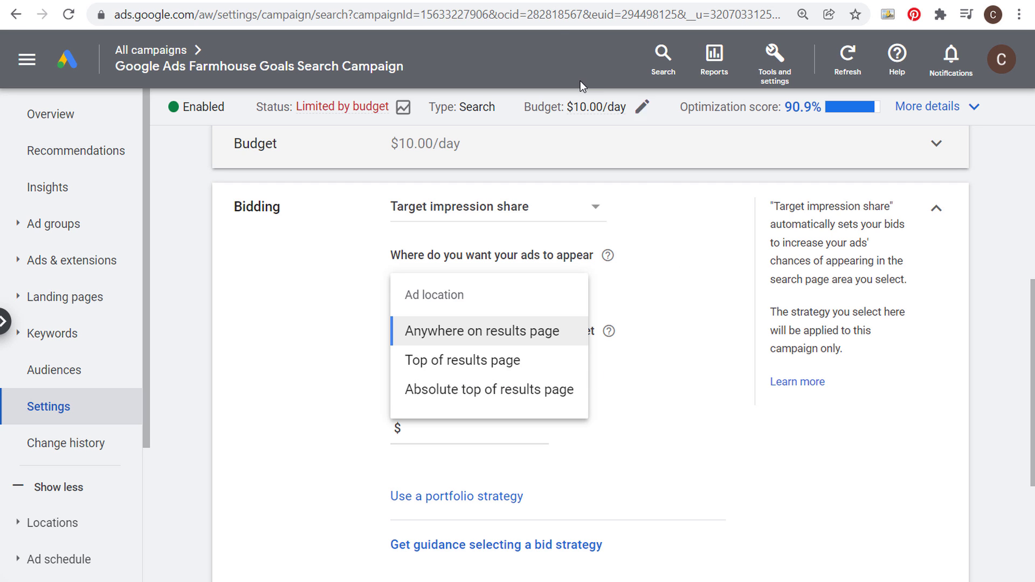
Step: Examine where ads appear on the Google results page for "marketing software", and return to the campaign settings in Google Ads
{"action": "left_click", "coordinate": [543, 1]}
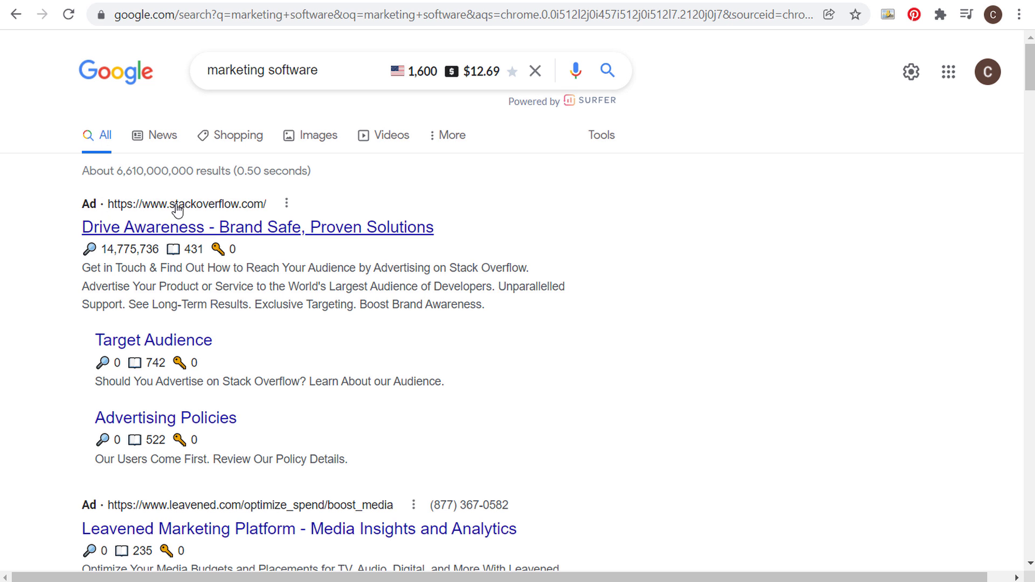
{"action": "scroll", "coordinate": [642, 302], "scroll_direction": "down", "scroll_amount": 3}
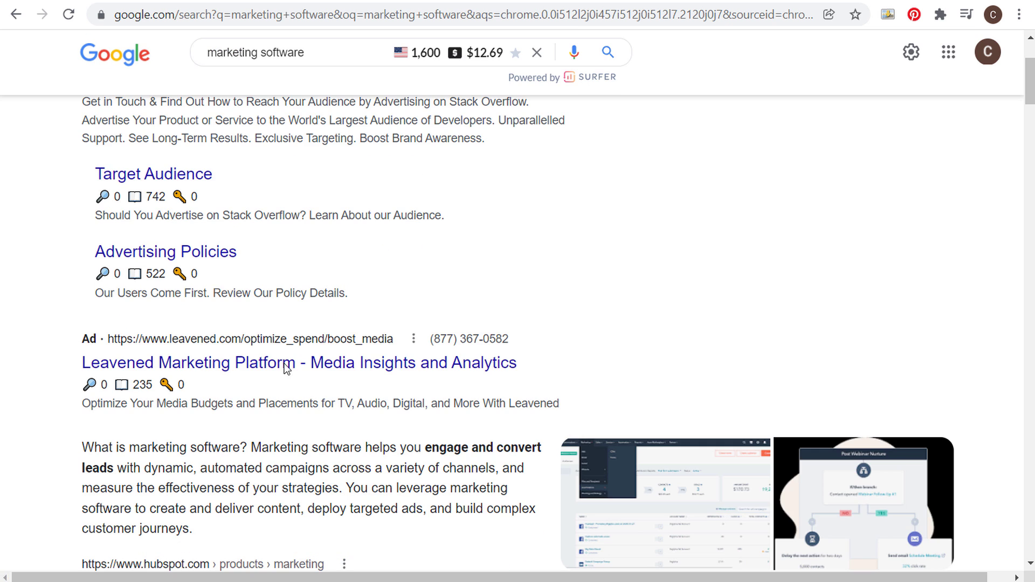
{"action": "scroll", "coordinate": [760, 259], "scroll_direction": "up", "scroll_amount": 3}
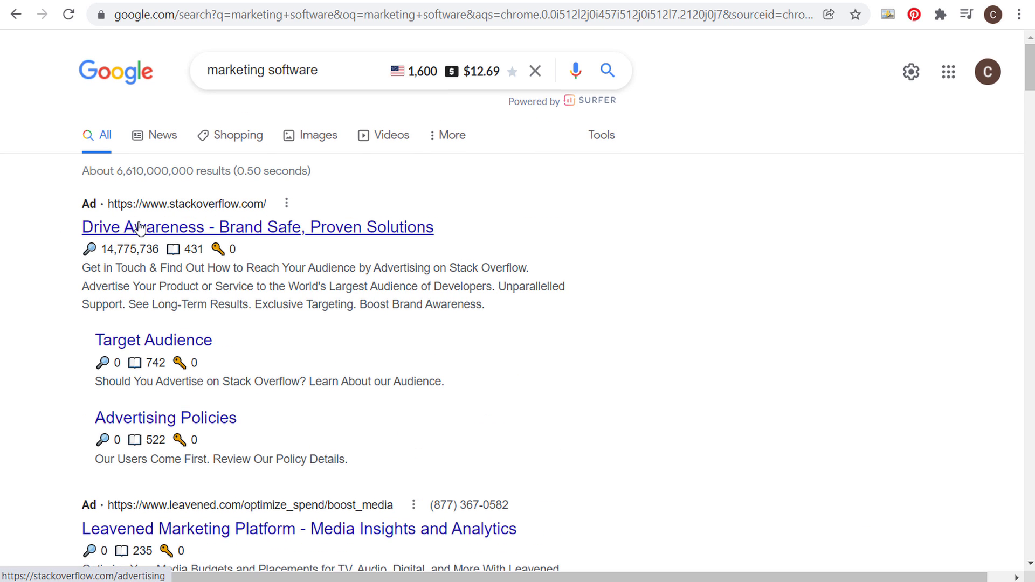
{"action": "left_click_drag", "start_coordinate": [1030, 67], "coordinate": [1027, 257]}
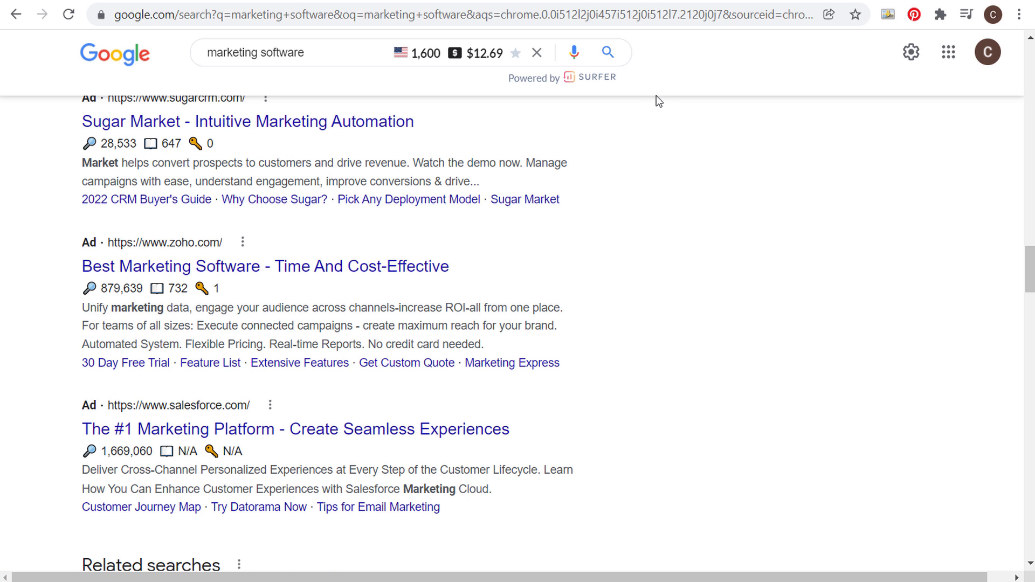
{"action": "left_click", "coordinate": [297, 2]}
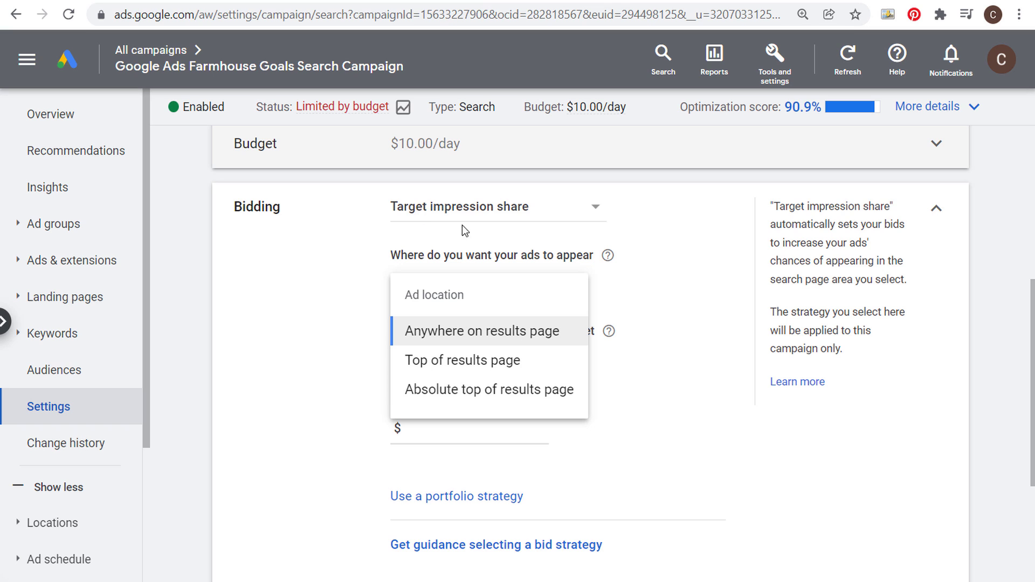
Step: Set the ads to appear anywhere on the results page and target a 75% impression share
{"action": "left_click", "coordinate": [473, 330]}
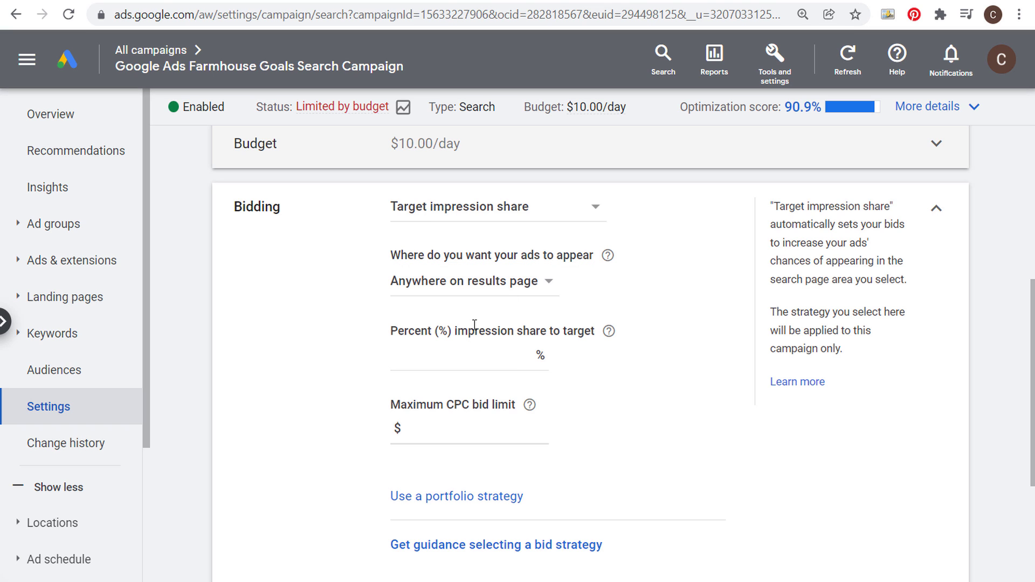
{"action": "left_click", "coordinate": [471, 351]}
{"action": "type", "text": "75"}
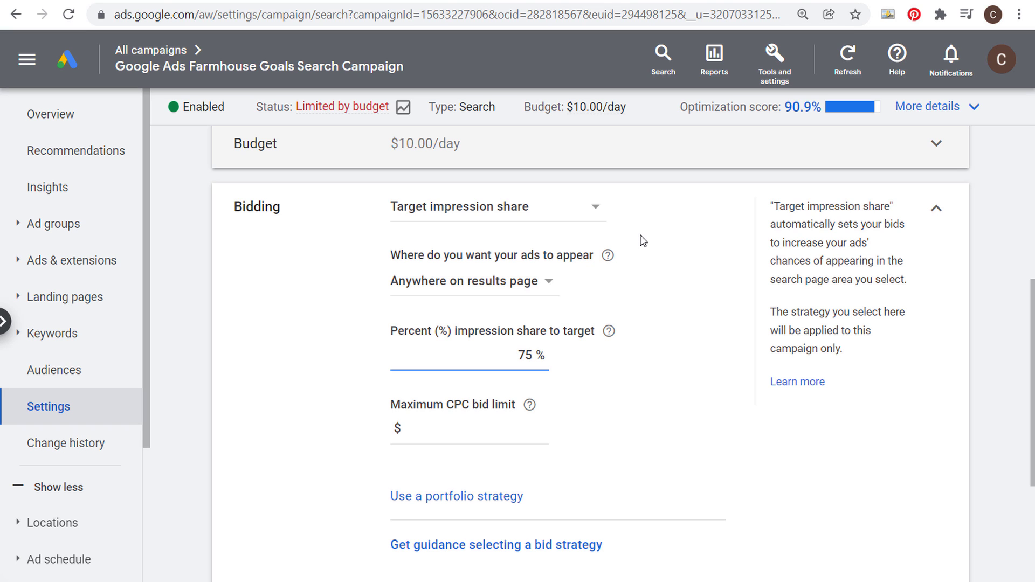
{"action": "left_click", "coordinate": [592, 204]}
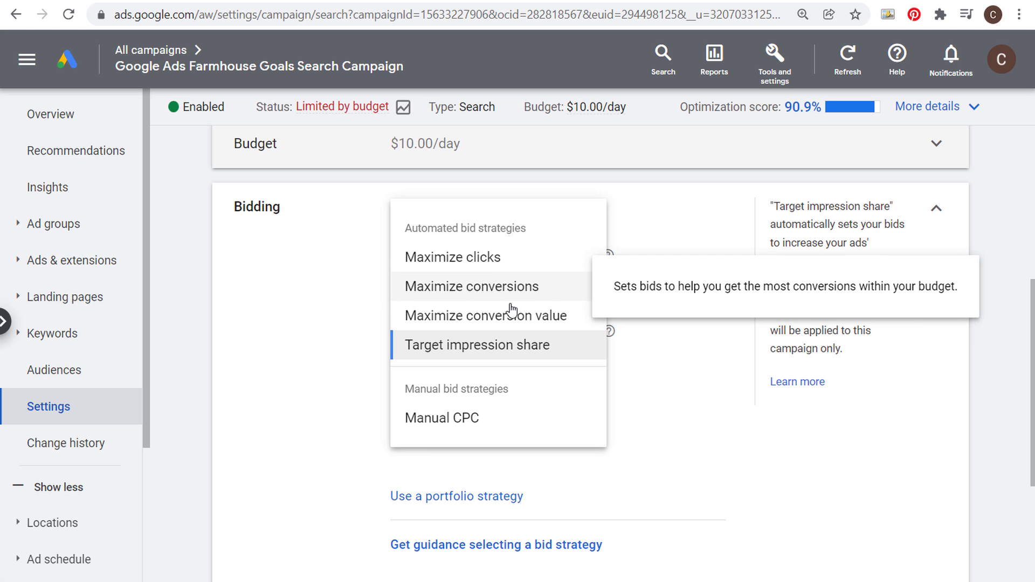
{"action": "left_click", "coordinate": [729, 217]}
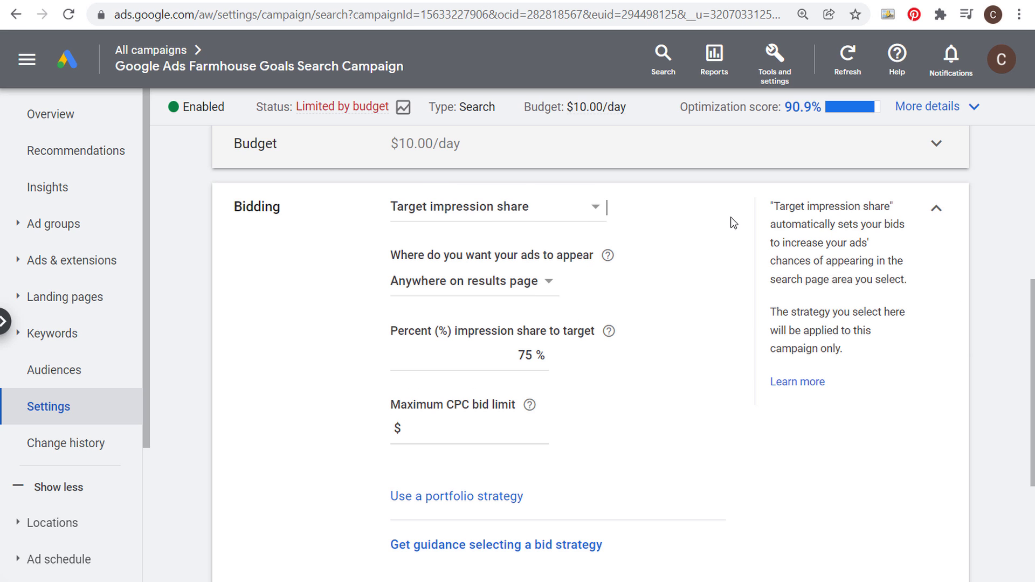
Step: Open the portfolio bid strategies in the shared library, discarding the unsaved campaign bidding changes
{"action": "left_click", "coordinate": [779, 78]}
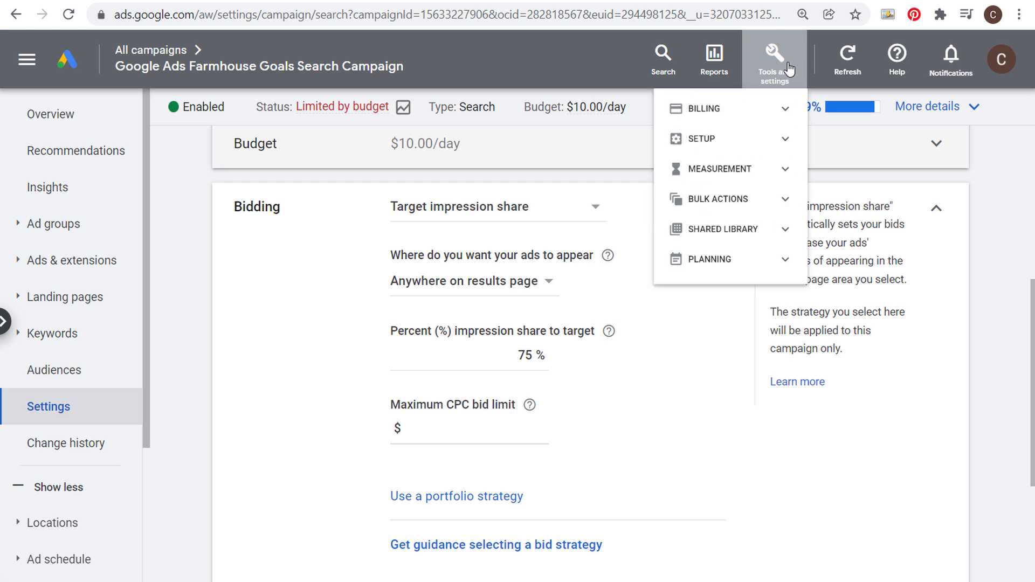
{"action": "left_click", "coordinate": [776, 297]}
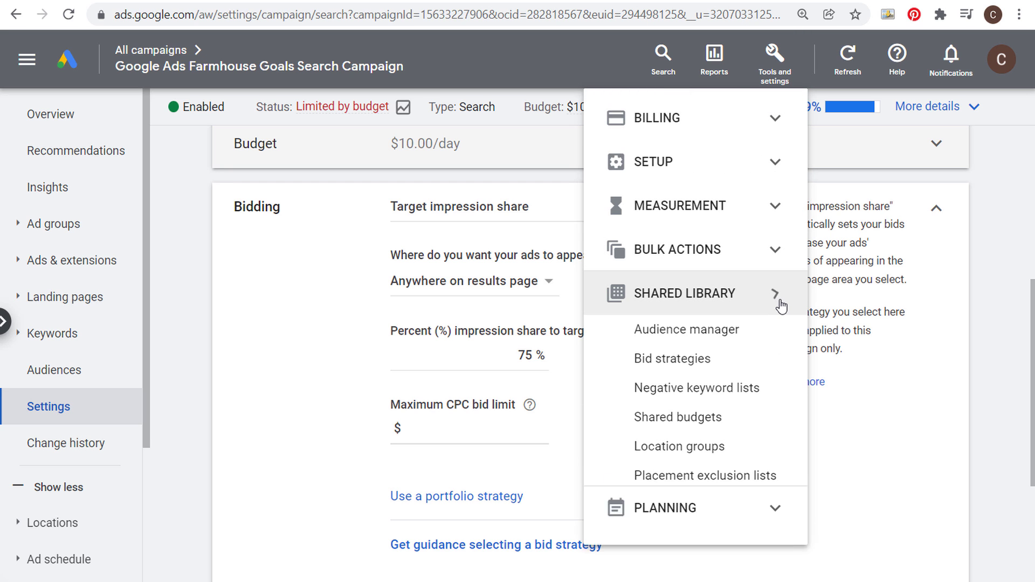
{"action": "left_click", "coordinate": [668, 360]}
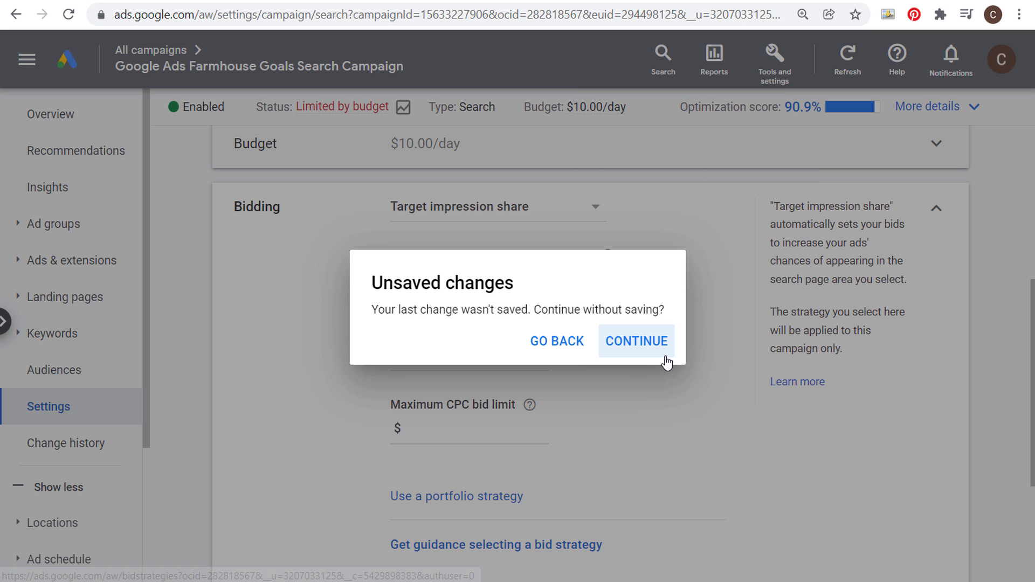
{"action": "left_click", "coordinate": [671, 346]}
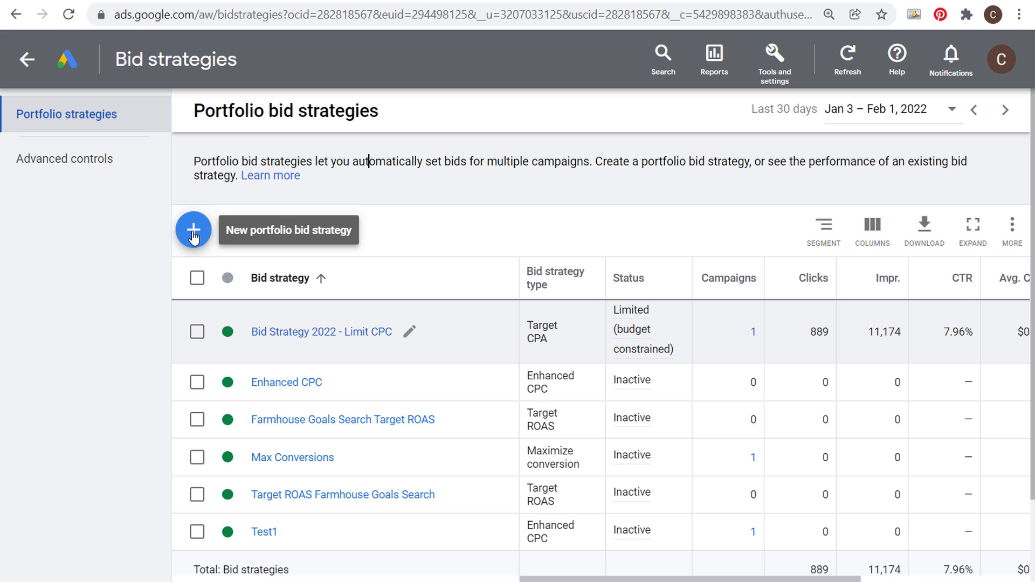
Step: Start a new Target CPA portfolio bid strategy and name it "Example Target CPA"
{"action": "left_click", "coordinate": [193, 233]}
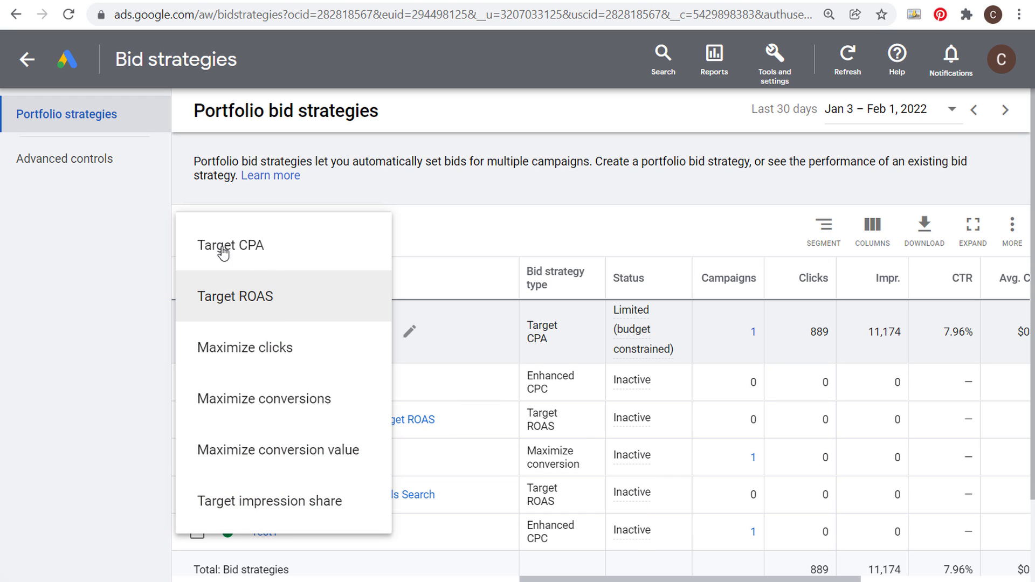
{"action": "left_click", "coordinate": [305, 252]}
{"action": "left_click", "coordinate": [420, 226]}
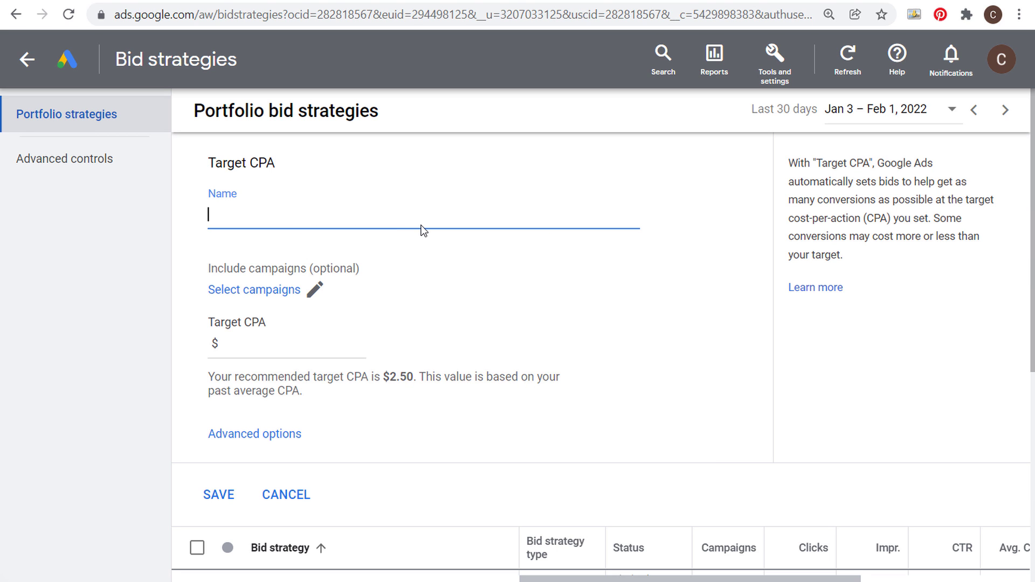
{"action": "type", "text": "Example Target CPA"}
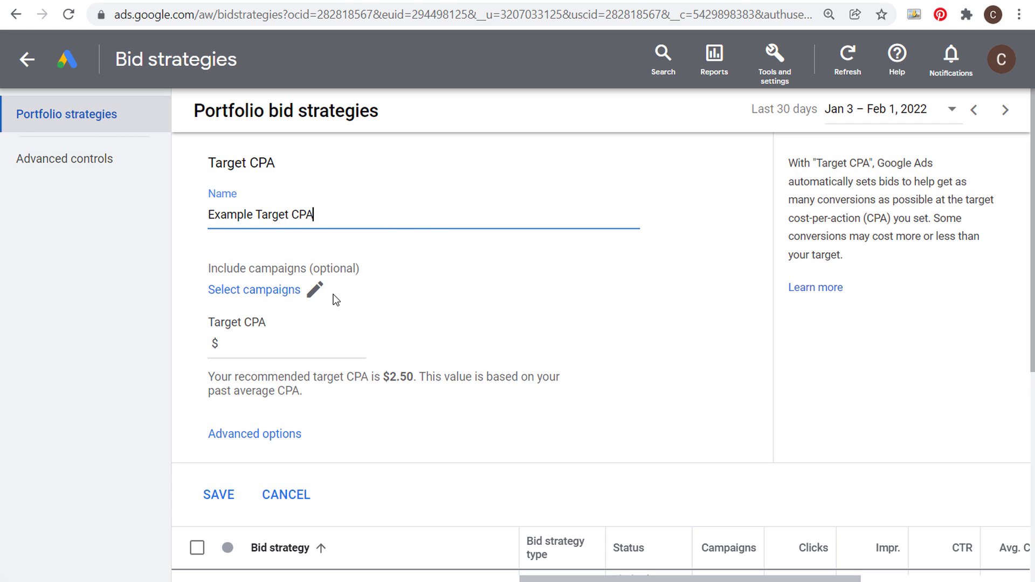
Step: Include the campaign "Display Campaign Example" in the new portfolio strategy
{"action": "left_click", "coordinate": [315, 289]}
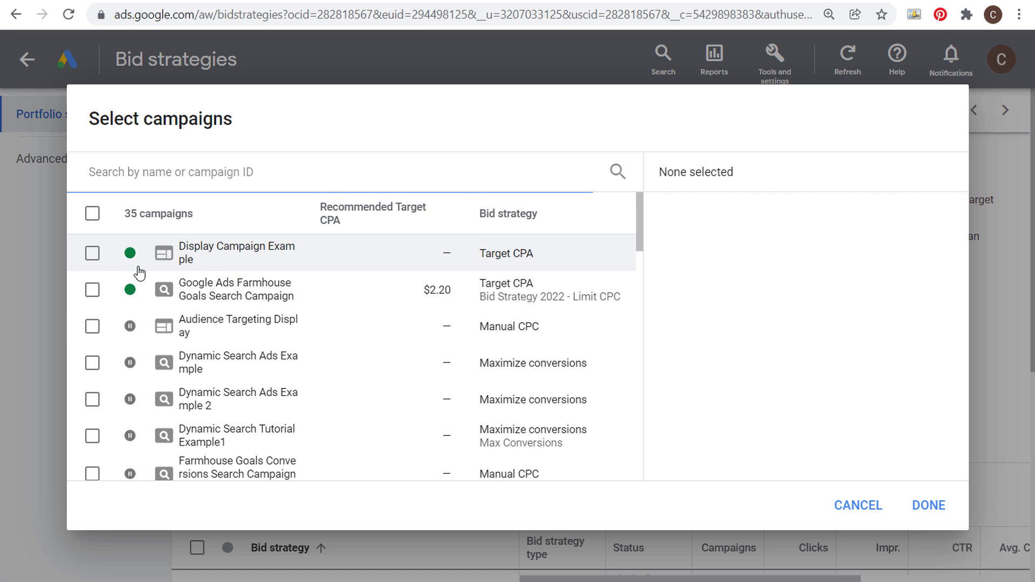
{"action": "left_click", "coordinate": [93, 253]}
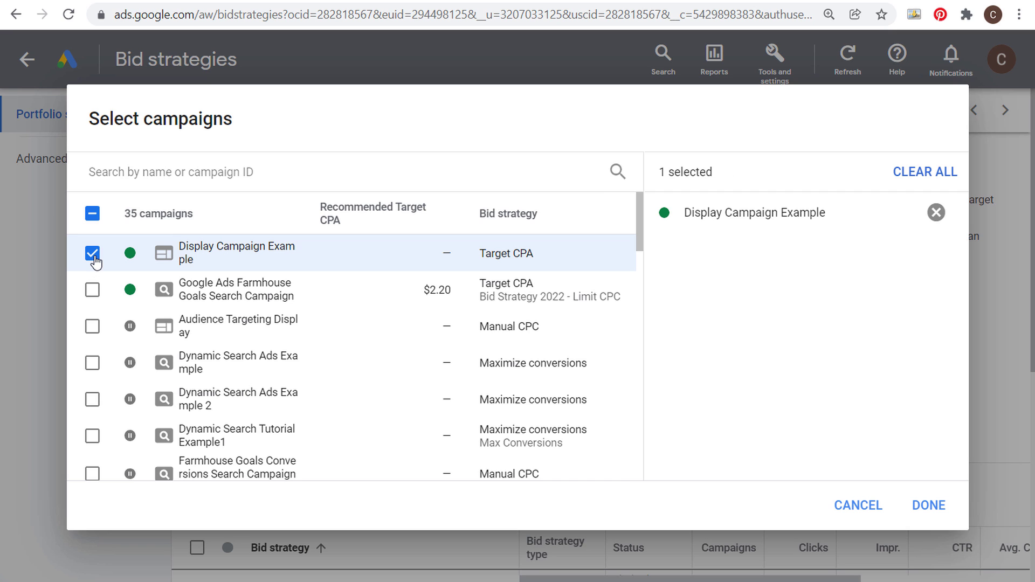
{"action": "left_click", "coordinate": [927, 505]}
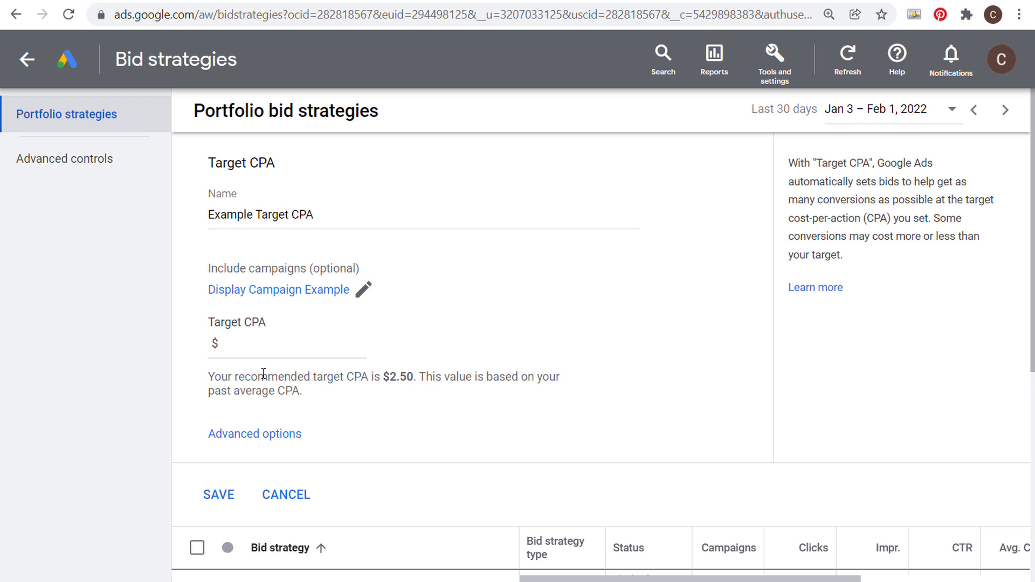
Step: Set the strategy's target CPA to $2.50, matching the recommended amount
{"action": "left_click_drag", "start_coordinate": [249, 377], "coordinate": [324, 391]}
{"action": "left_click", "coordinate": [406, 380]}
{"action": "left_click", "coordinate": [333, 357]}
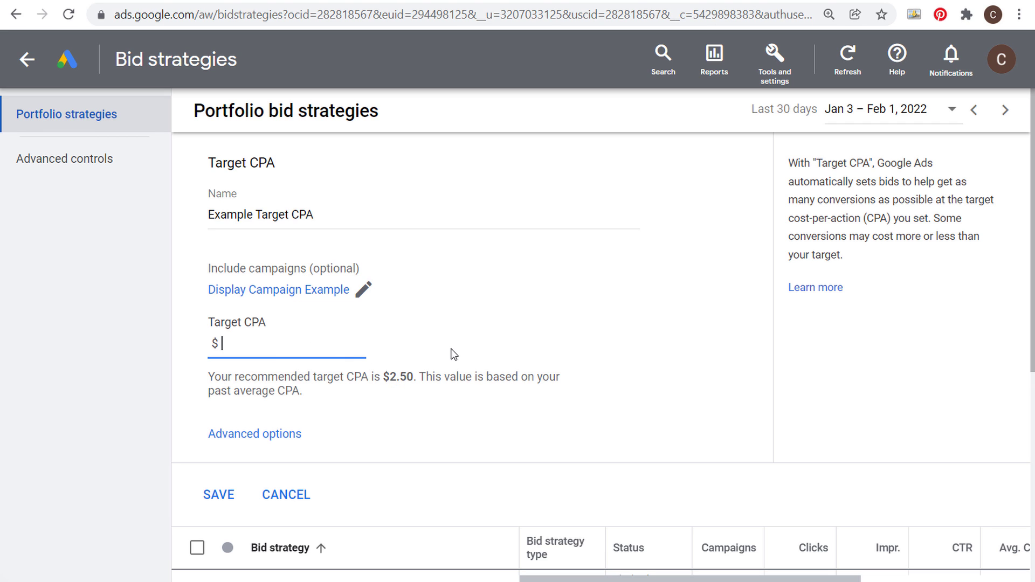
{"action": "type", "text": "2.50"}
Step: Show the strategy's advanced options, set the maximum bid limit to $0.35 and the minimum to $0.05, and save it
{"action": "left_click", "coordinate": [254, 434]}
{"action": "scroll", "coordinate": [501, 318], "scroll_direction": "down", "scroll_amount": 4}
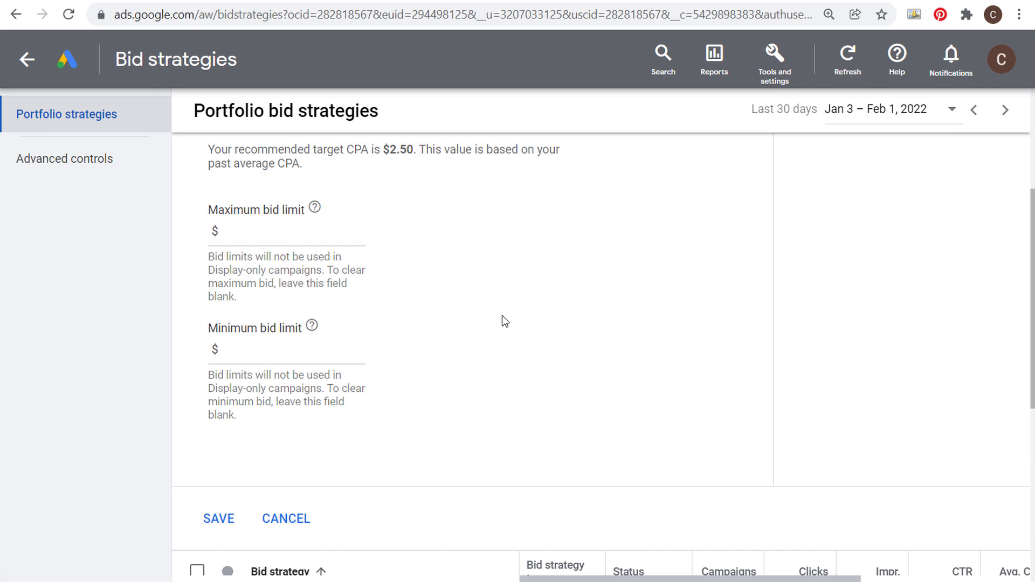
{"action": "scroll", "coordinate": [501, 318], "scroll_direction": "up", "scroll_amount": 2}
{"action": "scroll", "coordinate": [275, 321], "scroll_direction": "down", "scroll_amount": 2}
{"action": "left_click", "coordinate": [273, 231]}
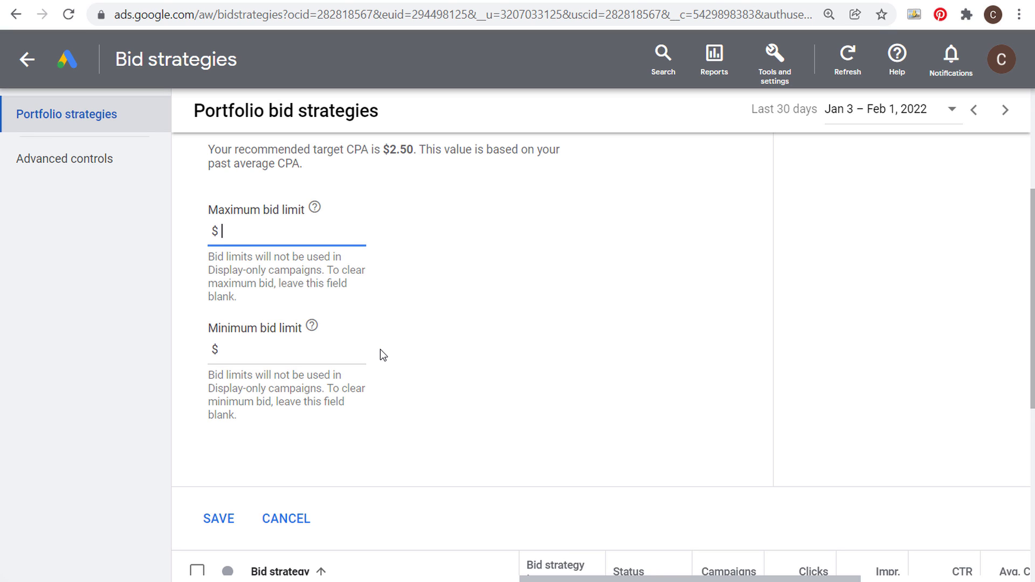
{"action": "type", "text": "0"}
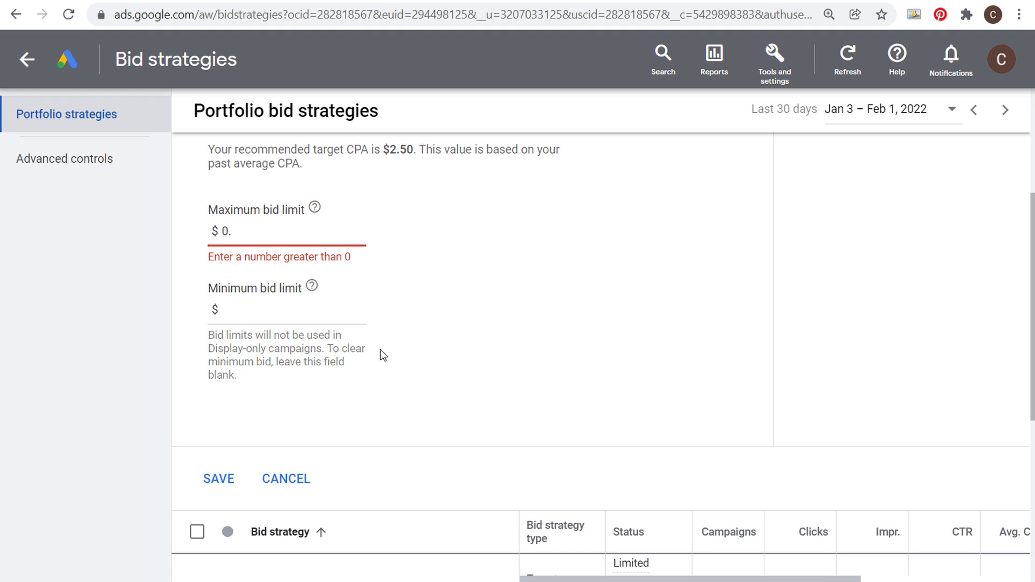
{"action": "type", "text": ".35"}
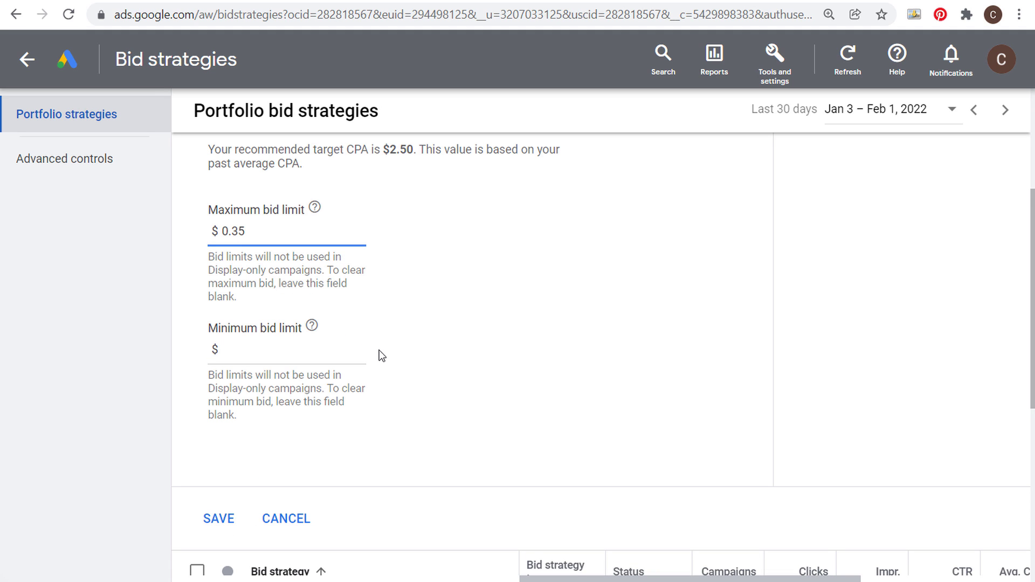
{"action": "left_click", "coordinate": [263, 353]}
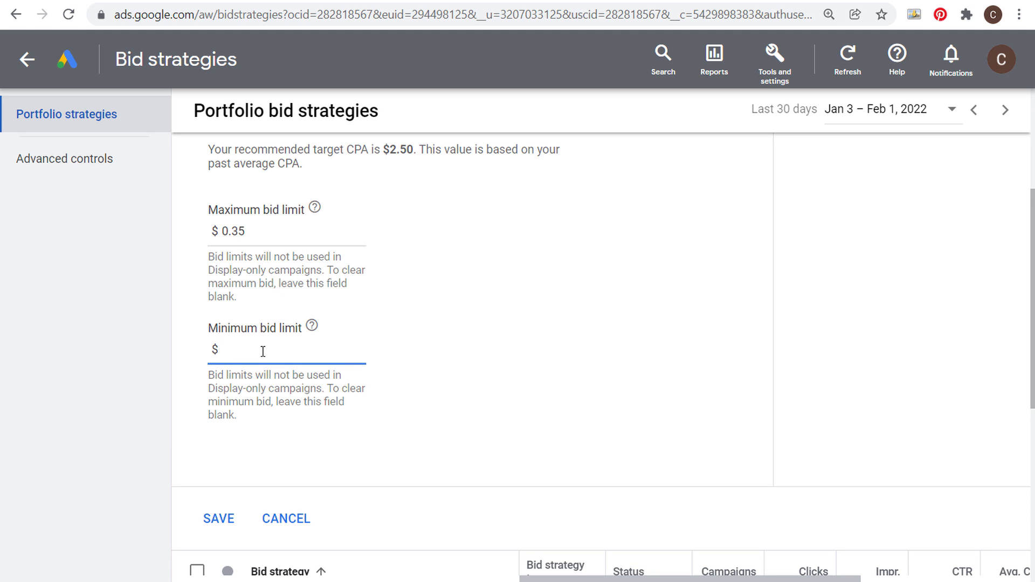
{"action": "type", "text": "0.05"}
{"action": "left_click", "coordinate": [577, 317]}
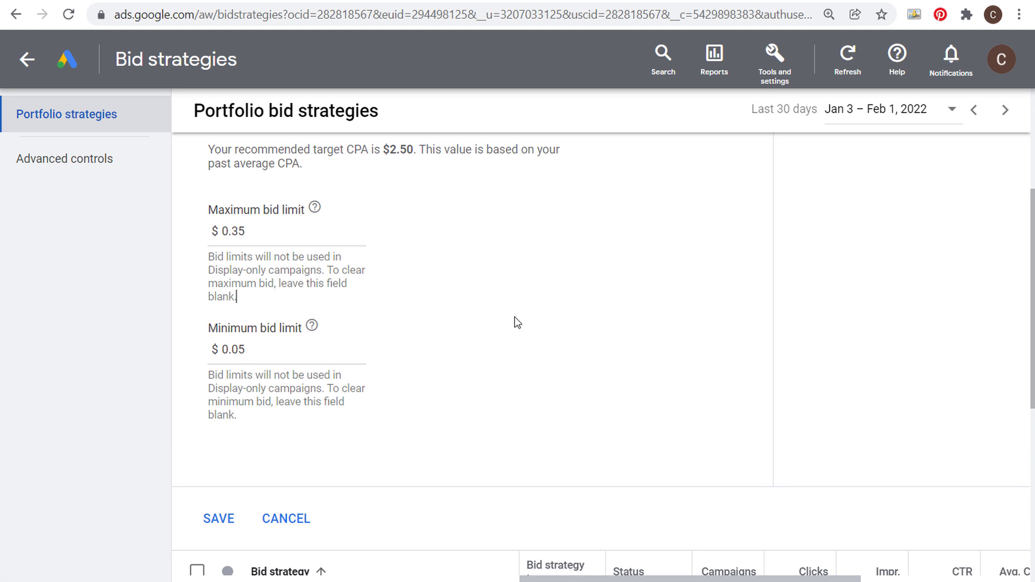
{"action": "left_click", "coordinate": [216, 519]}
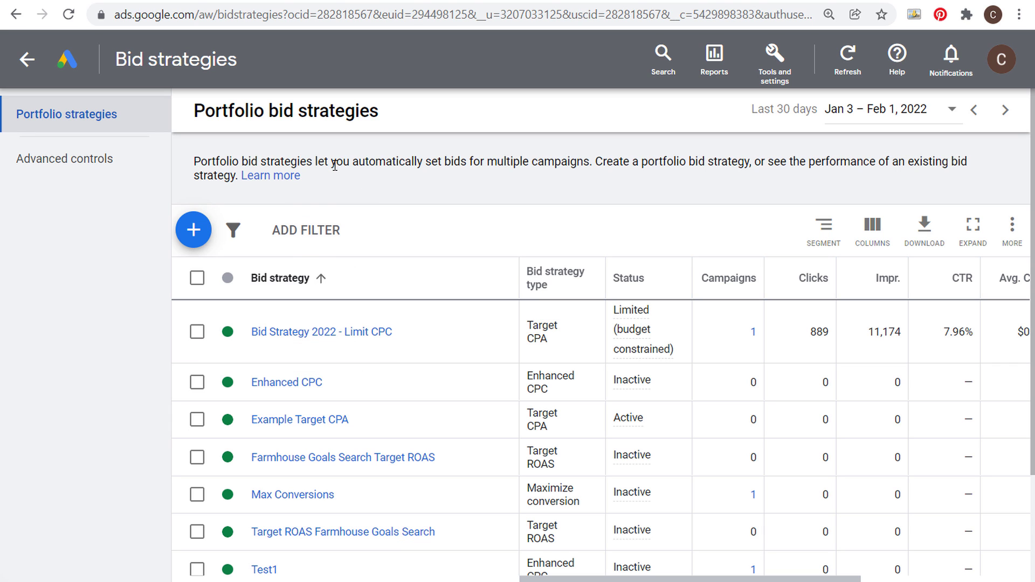
Step: View the setup forms for new Maximize conversions and Target CPA portfolio strategies, cancelling each without saving
{"action": "left_click", "coordinate": [201, 237]}
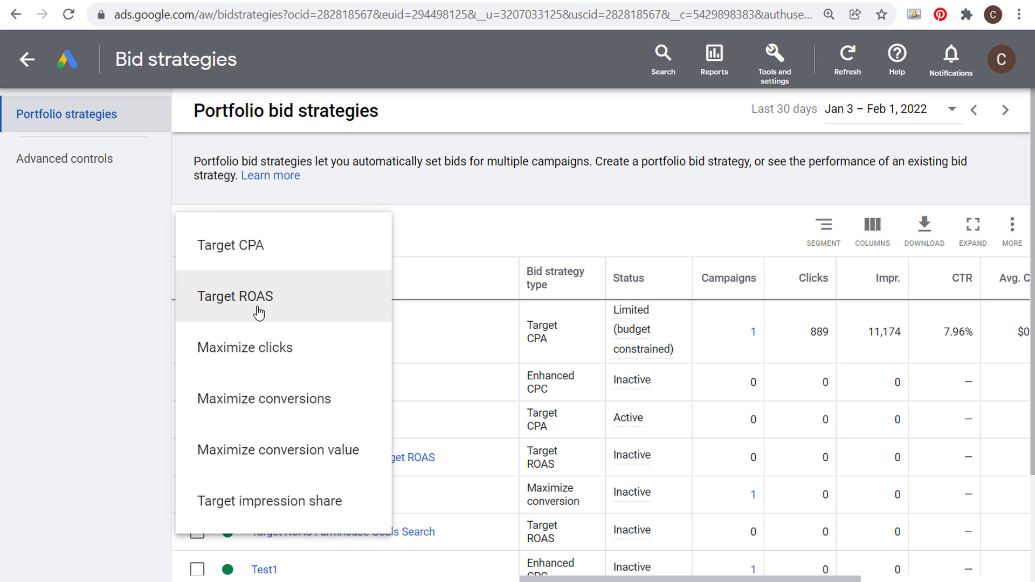
{"action": "left_click", "coordinate": [307, 400]}
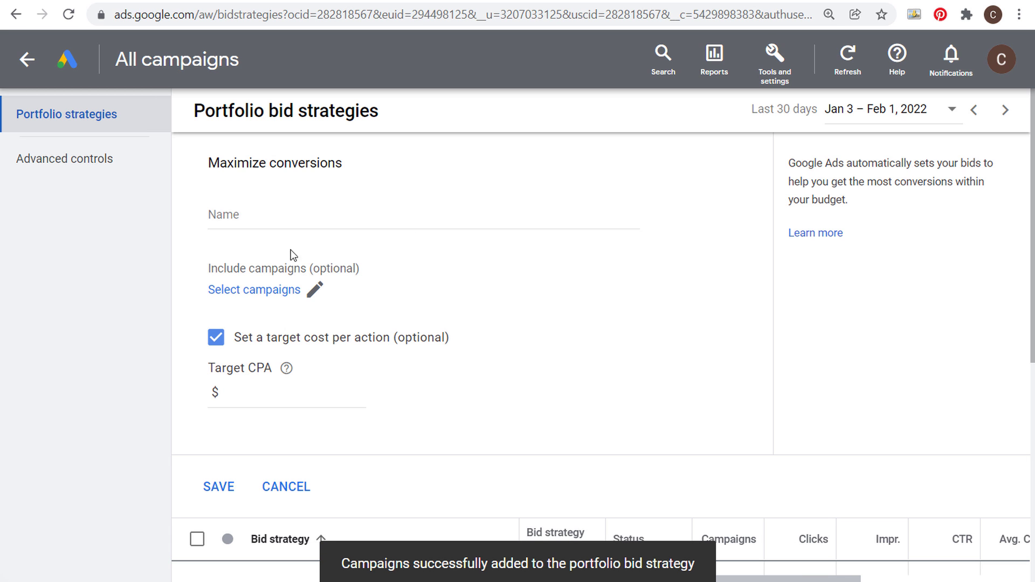
{"action": "left_click", "coordinate": [282, 487]}
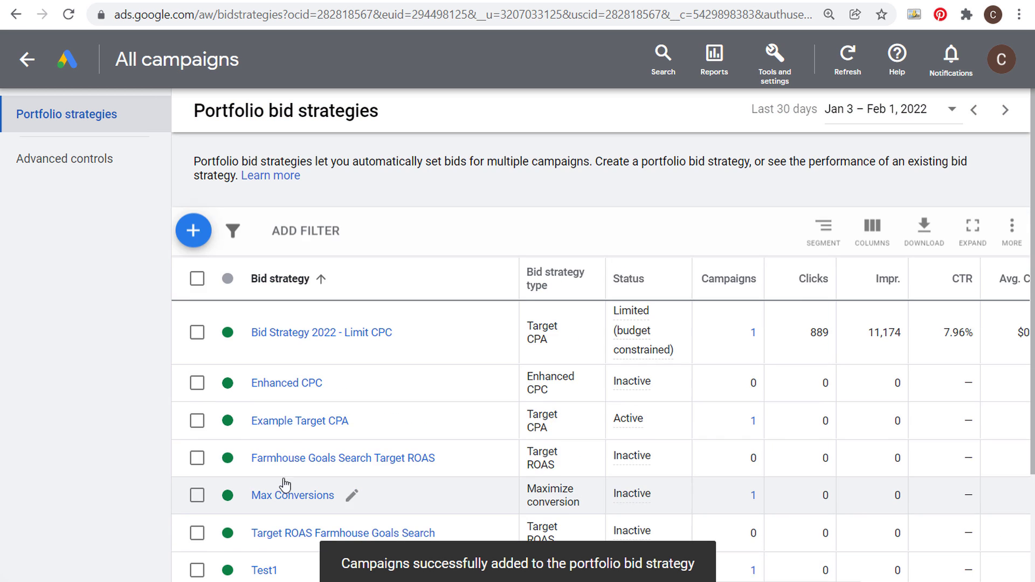
{"action": "left_click", "coordinate": [202, 230]}
{"action": "left_click", "coordinate": [206, 240]}
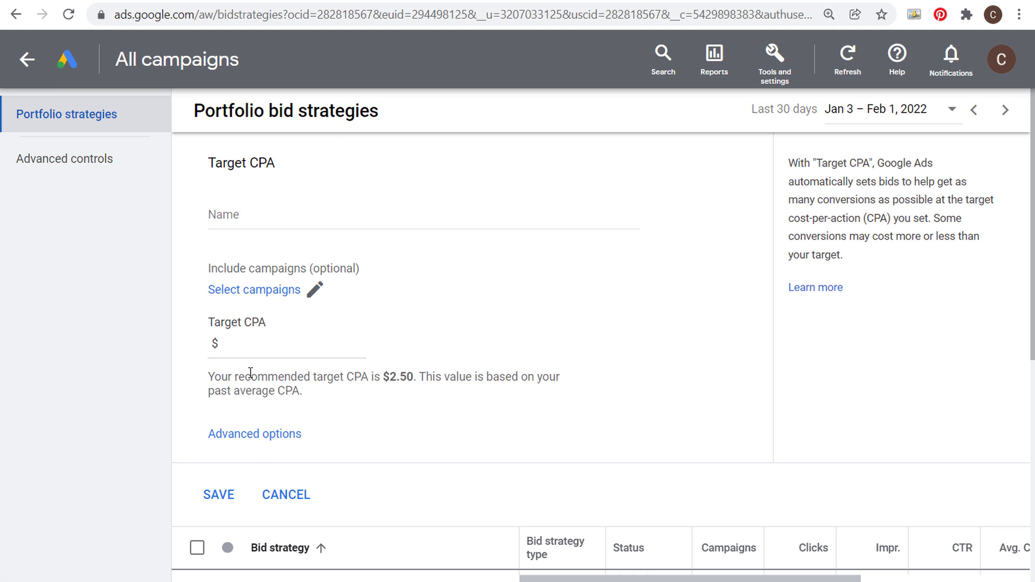
{"action": "left_click", "coordinate": [285, 495]}
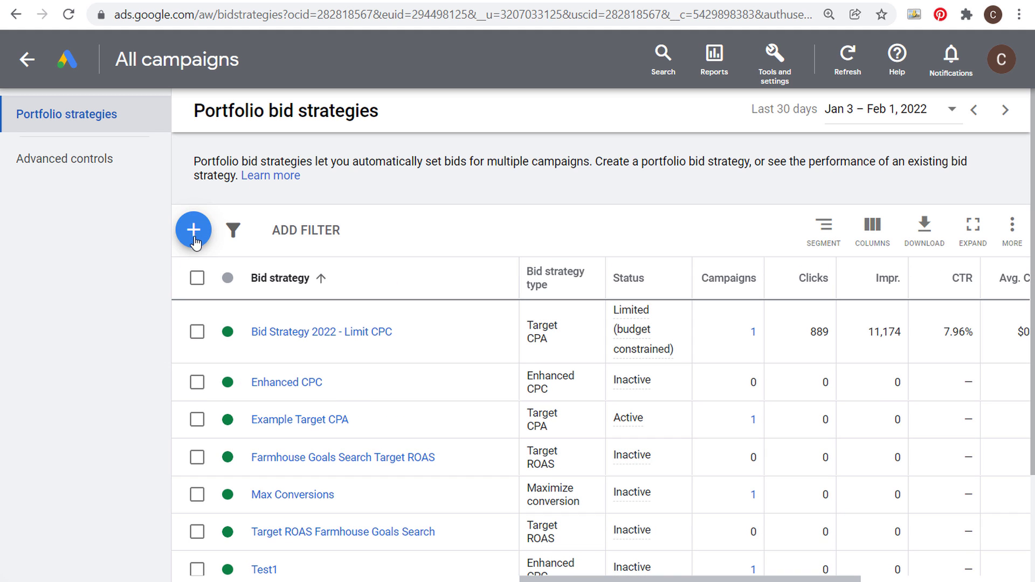
Step: Start a new Target ROAS portfolio bid strategy and open its target ROAS percentage for entry
{"action": "left_click", "coordinate": [199, 235]}
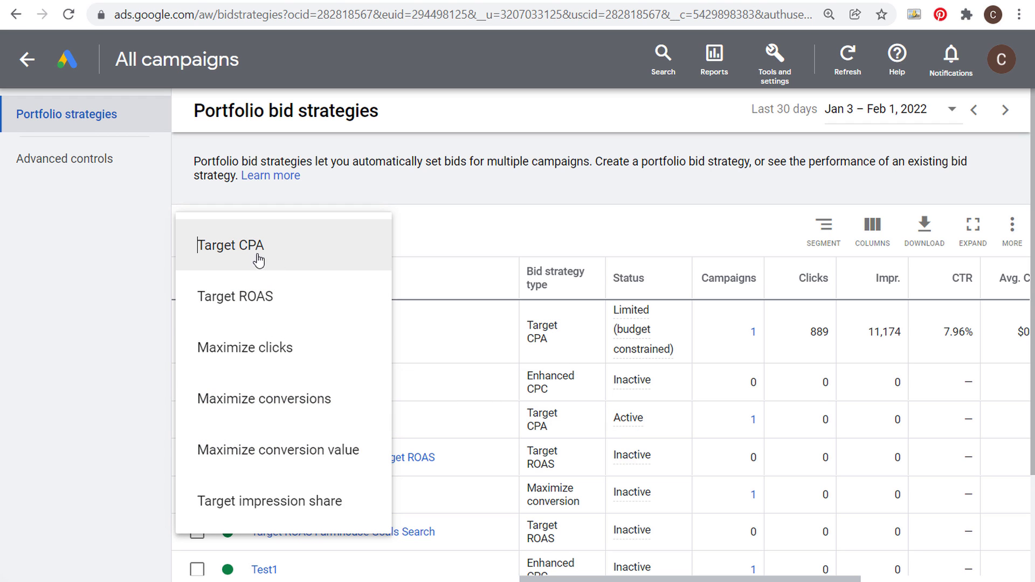
{"action": "left_click", "coordinate": [286, 301]}
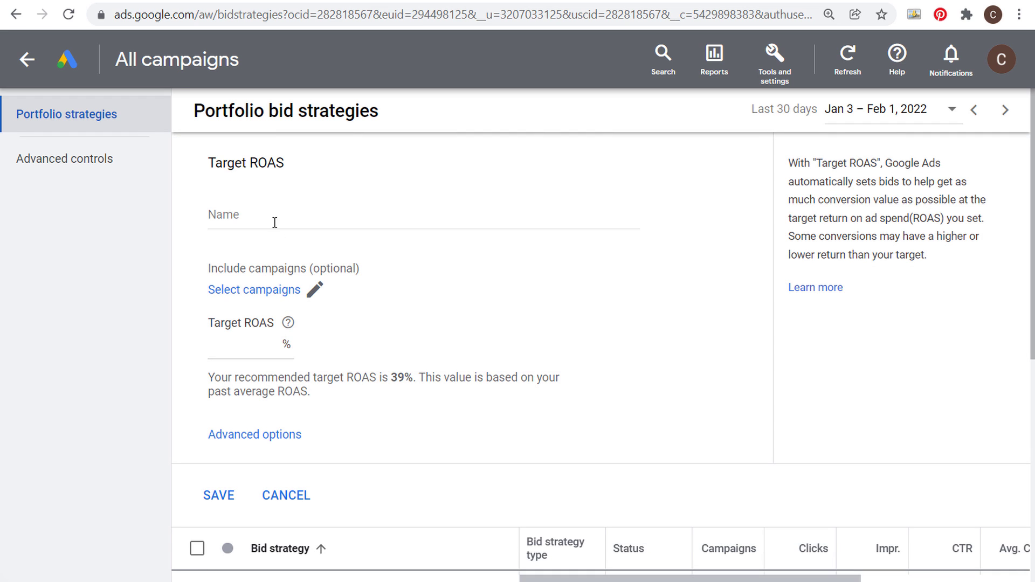
{"action": "left_click", "coordinate": [262, 343]}
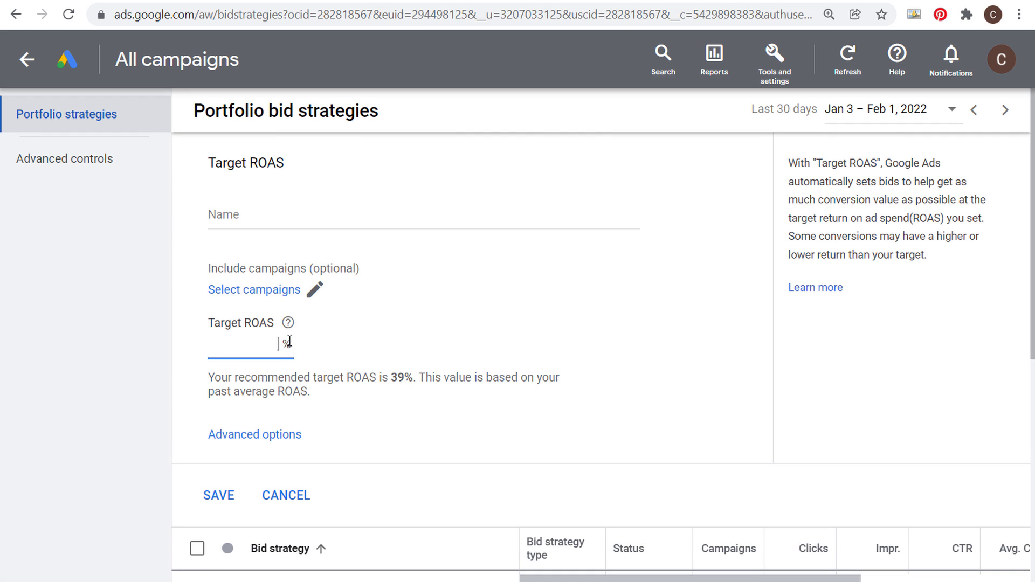